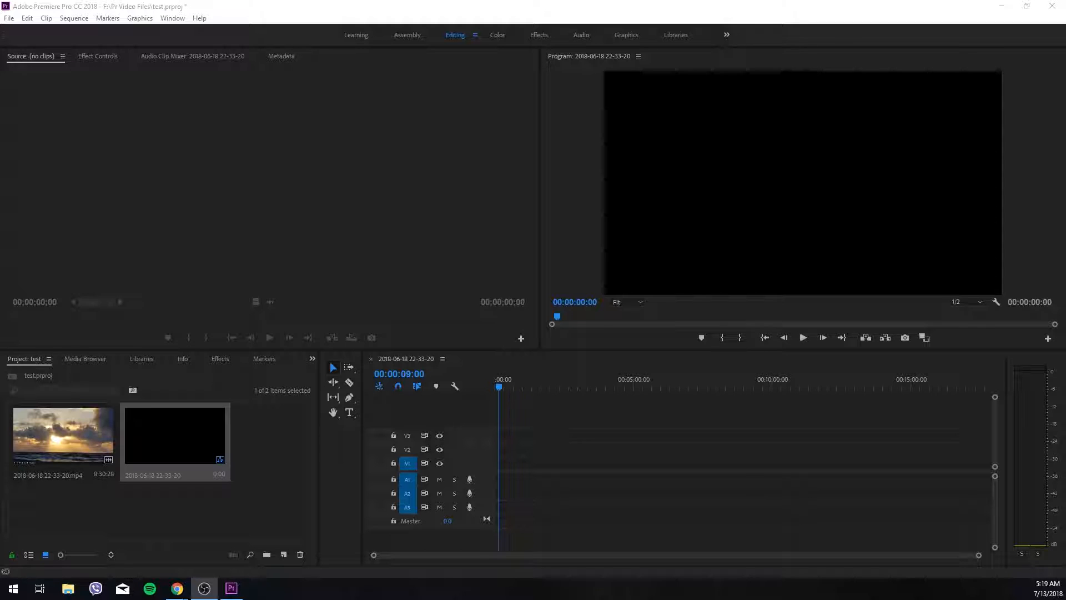
click(67, 451)
click(71, 512)
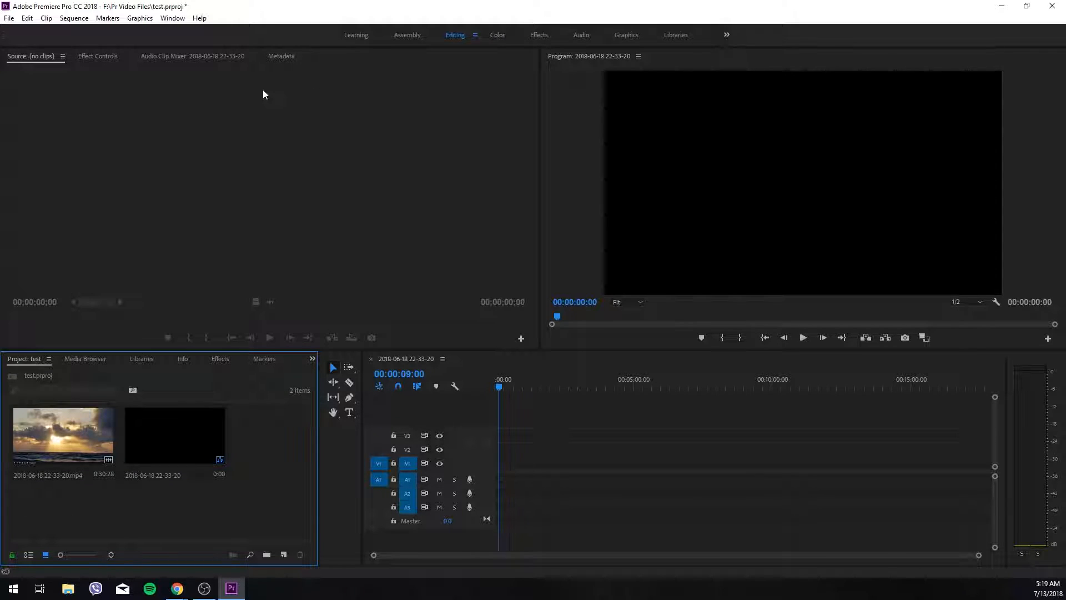
click(77, 431)
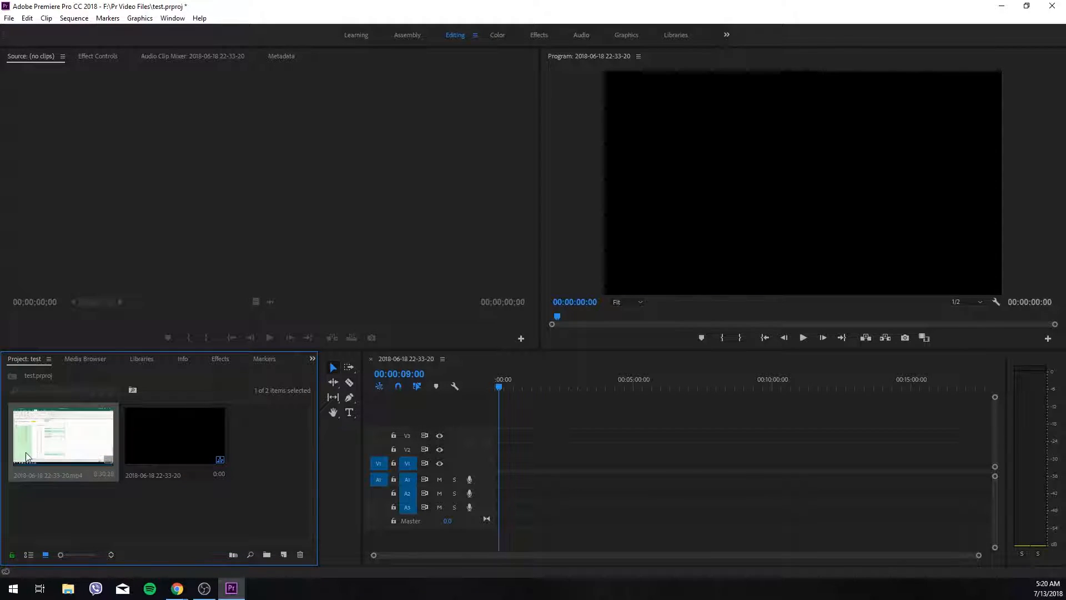
drag(26, 456, 494, 481)
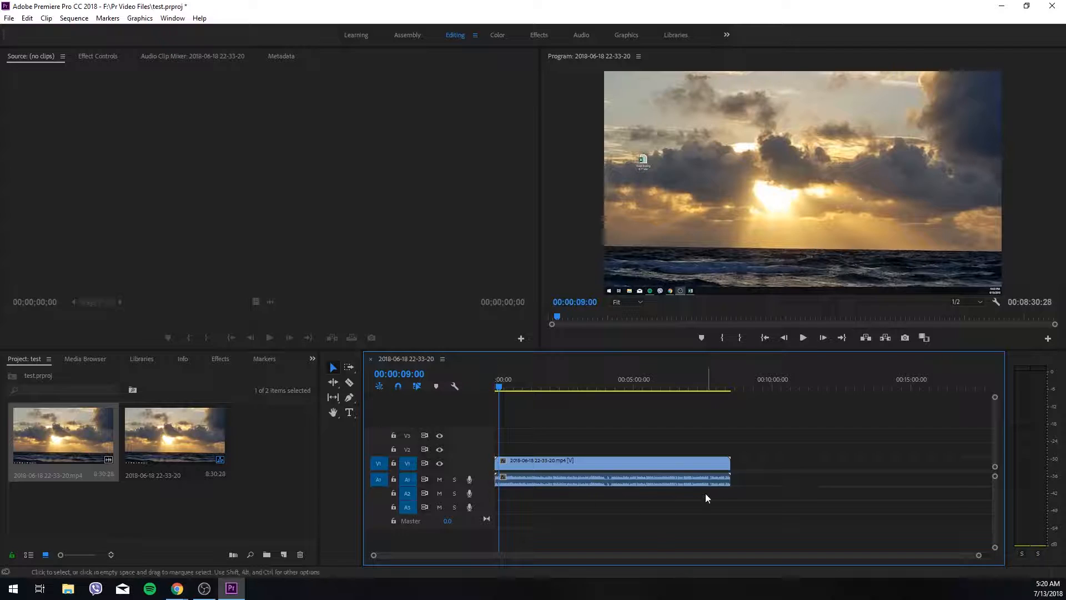
Preview the placed clip from the start of the sequence and return the playhead to 00:00:00:00
drag(500, 390, 486, 388)
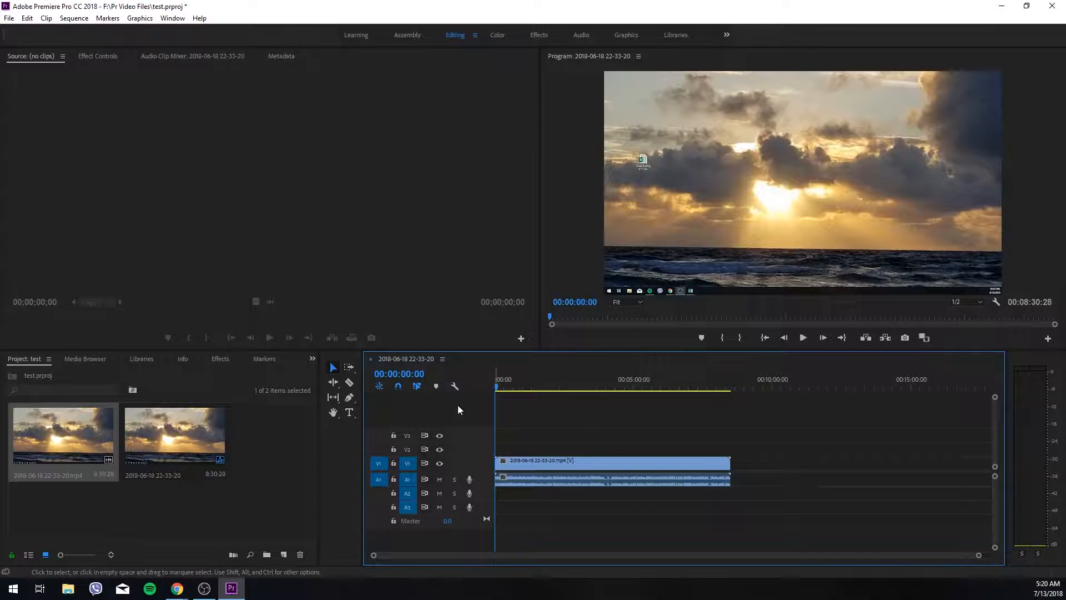
click(803, 339)
drag(499, 391, 493, 389)
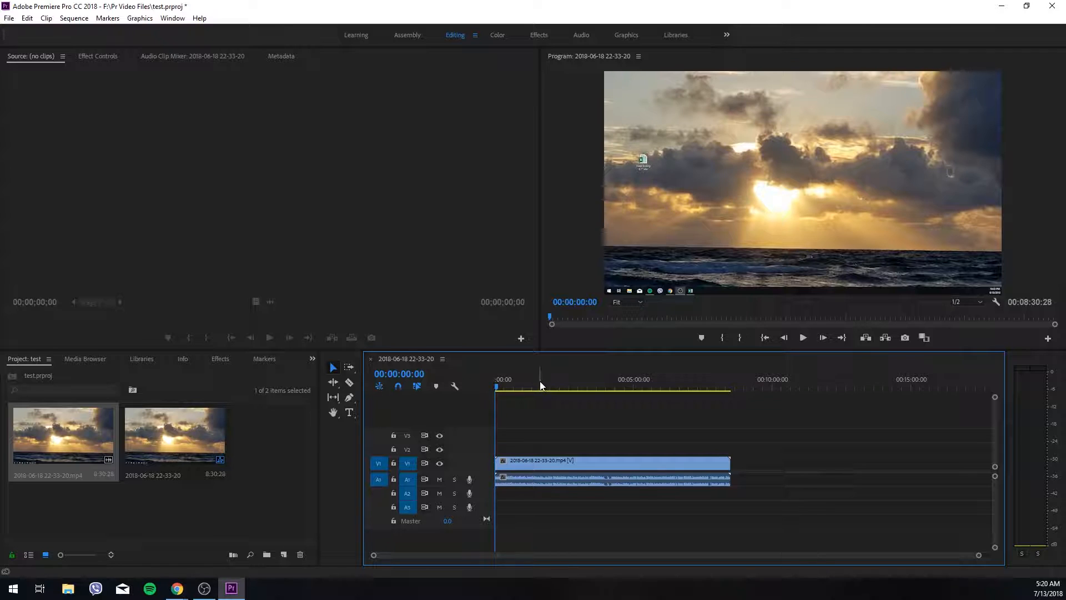
Unlink the timeline clip's audio from its video and check that each part can be selected separately
drag(774, 512, 525, 426)
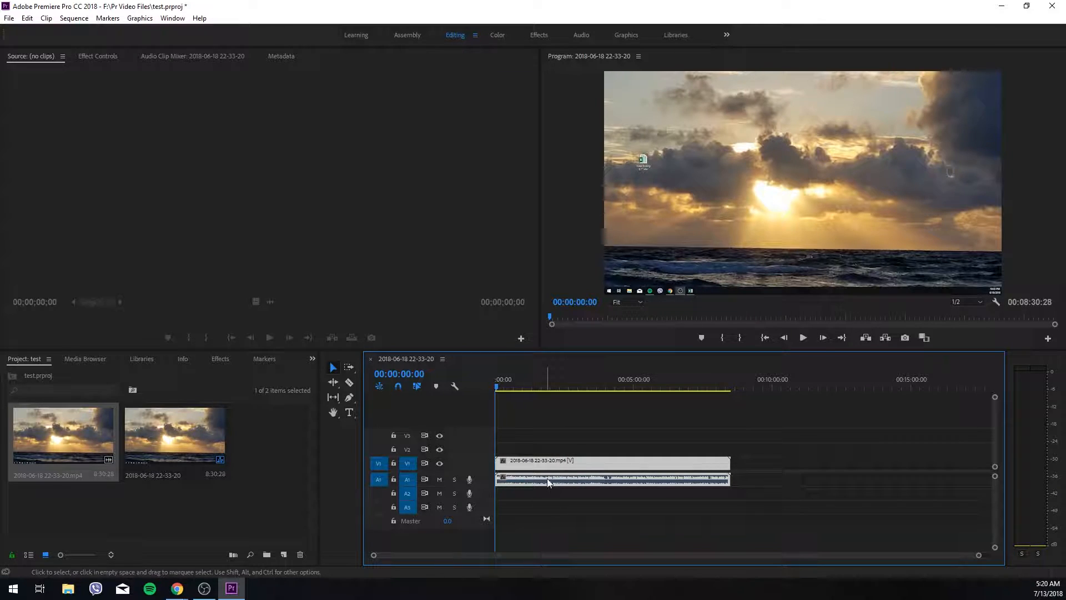
right_click(585, 476)
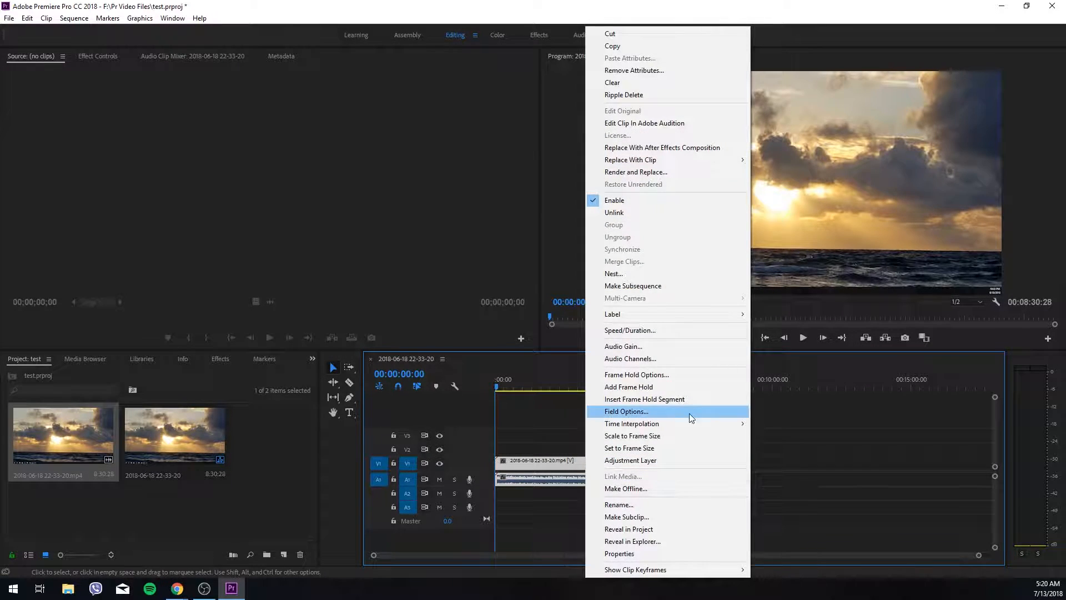
click(614, 214)
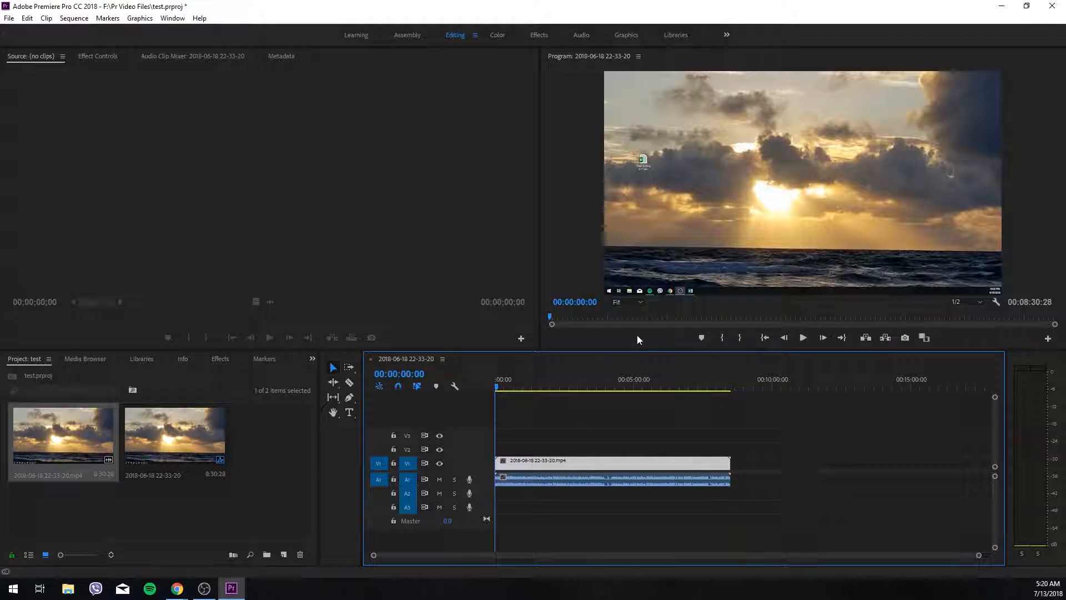
click(698, 481)
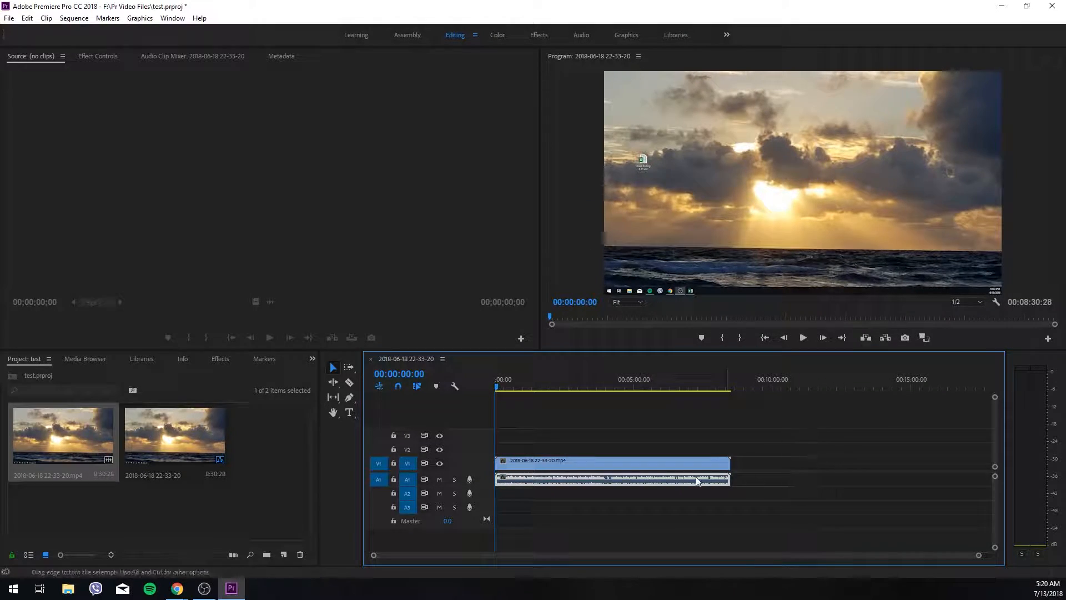
click(685, 502)
drag(620, 422, 727, 526)
click(776, 506)
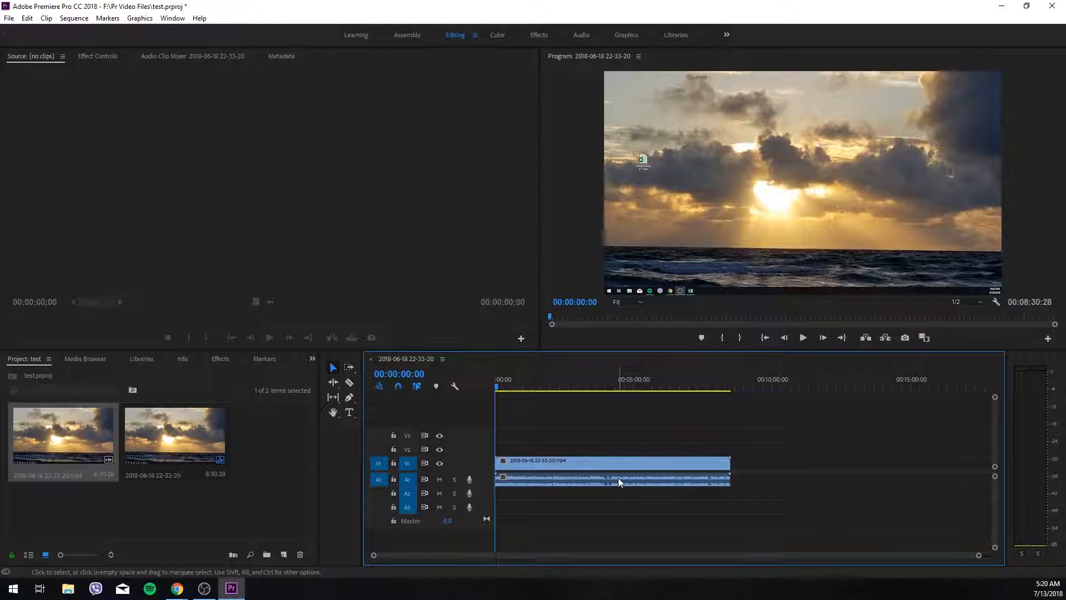
Relink the timeline clip's video and audio, and unlink them again
drag(747, 511, 466, 410)
right_click(596, 461)
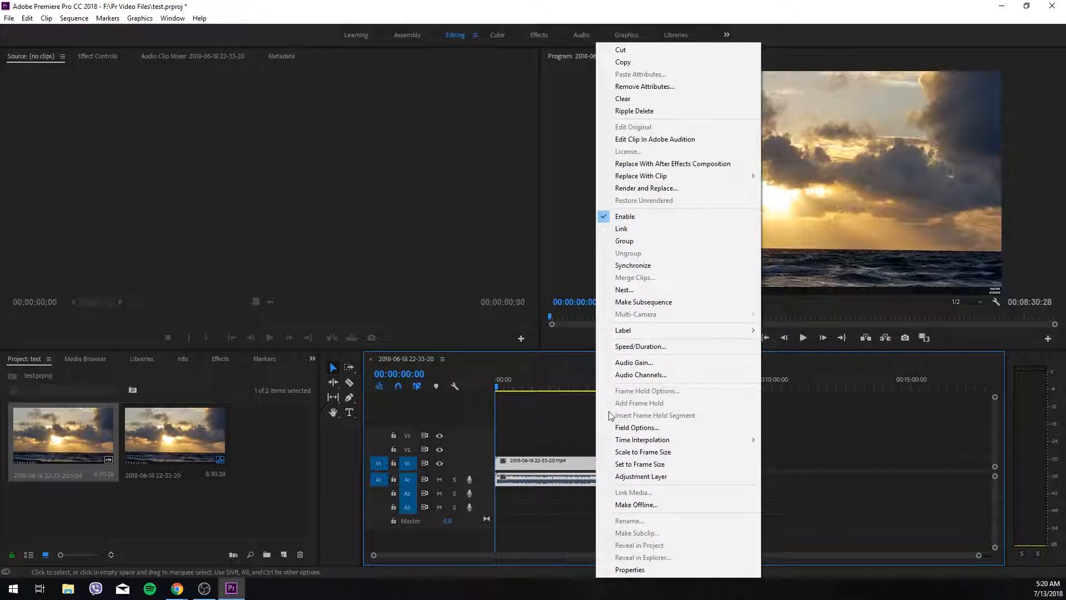
click(624, 233)
right_click(598, 463)
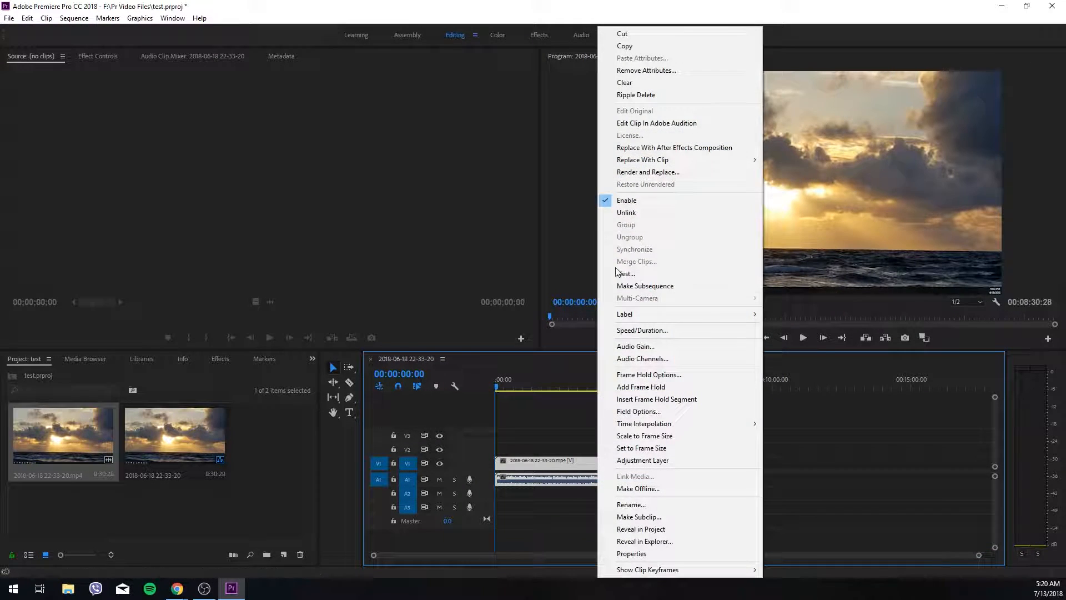
click(624, 215)
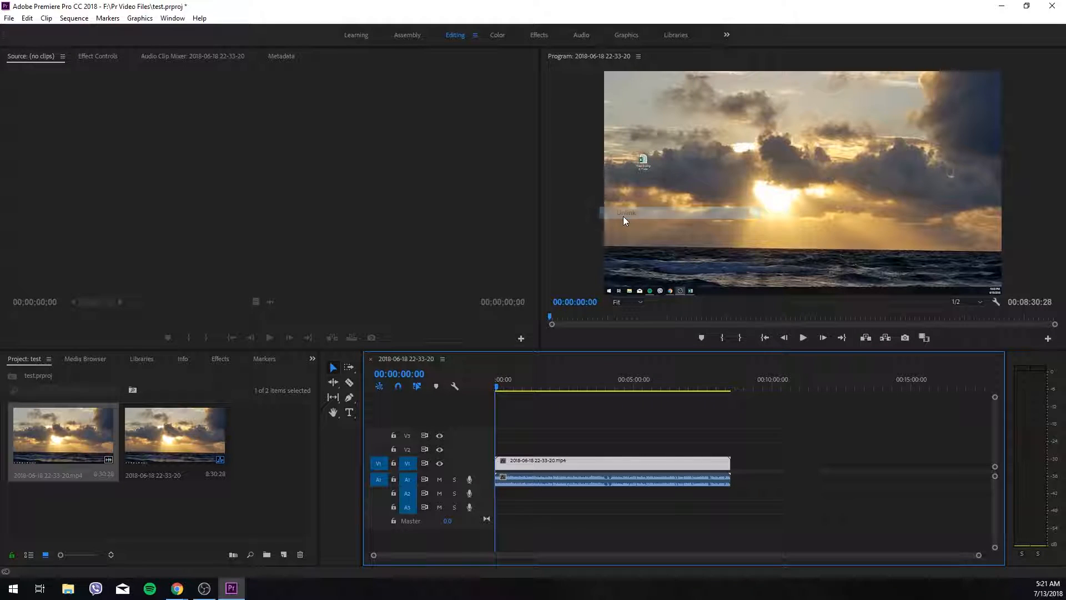
Select the A1 audio clip and send the entire sequence to Adobe Audition with the default transfer settings, overwriting the existing directory
click(628, 481)
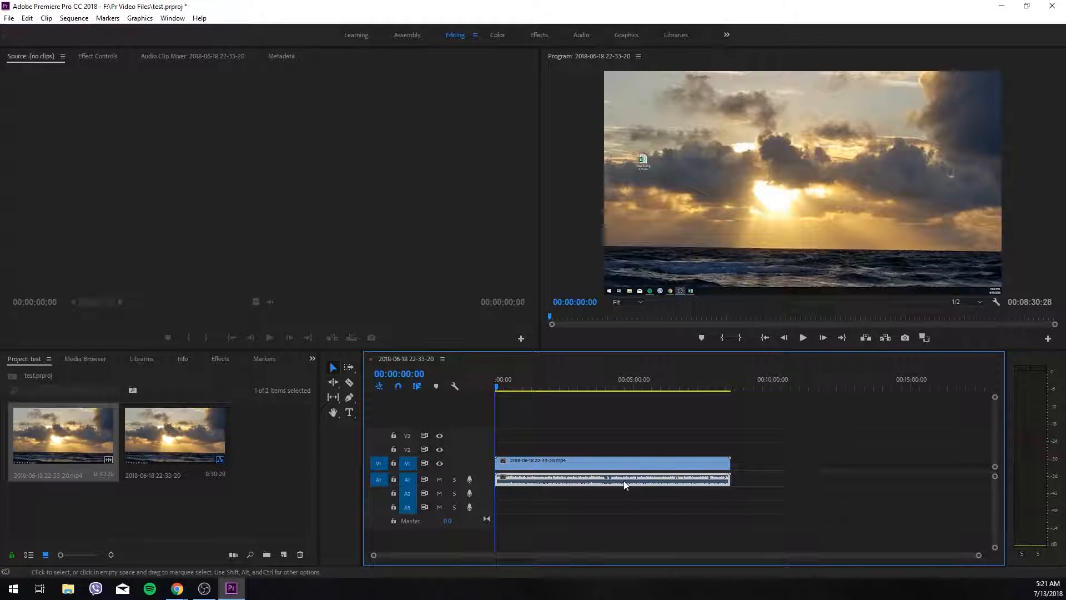
click(27, 18)
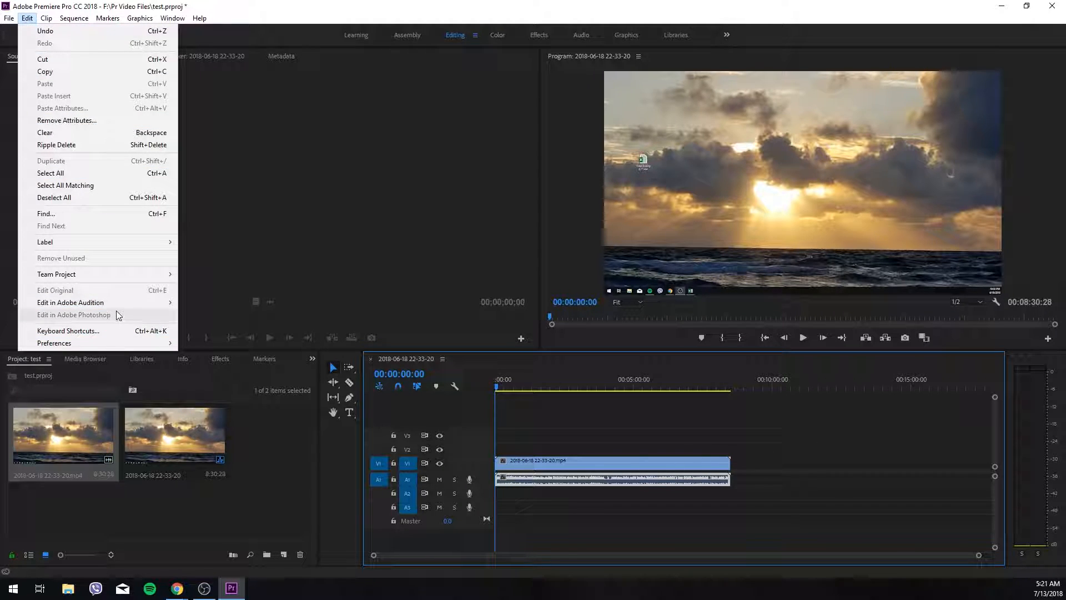
mouse_move(117, 305)
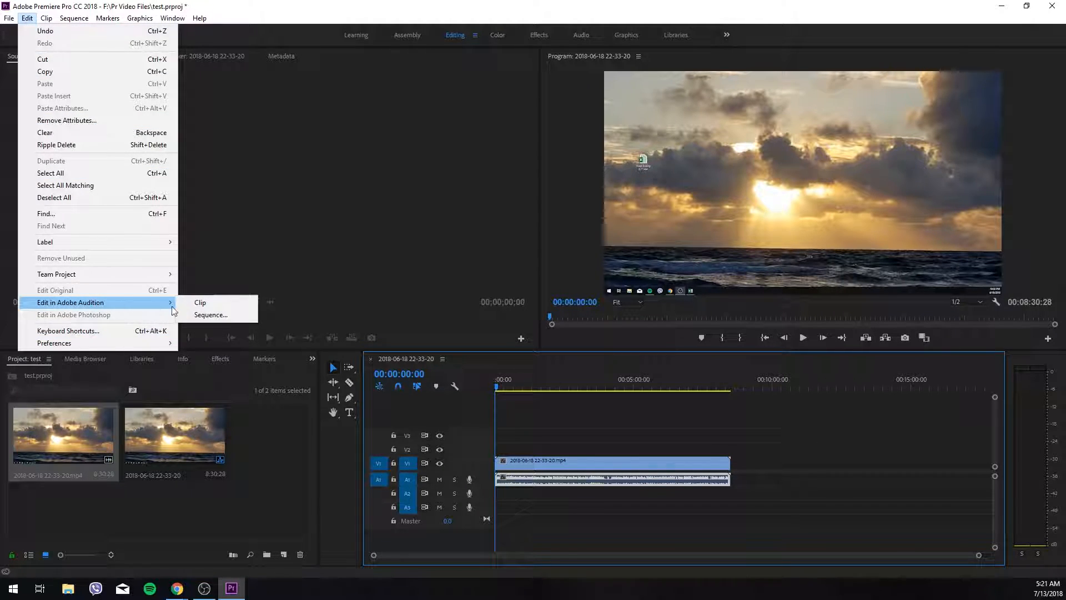
click(211, 315)
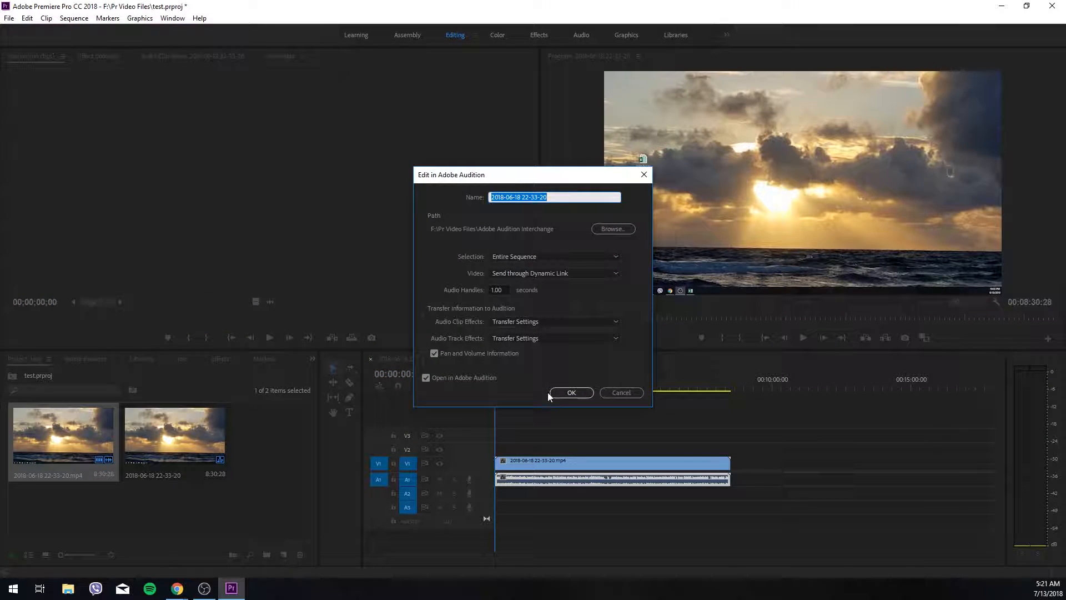
click(572, 393)
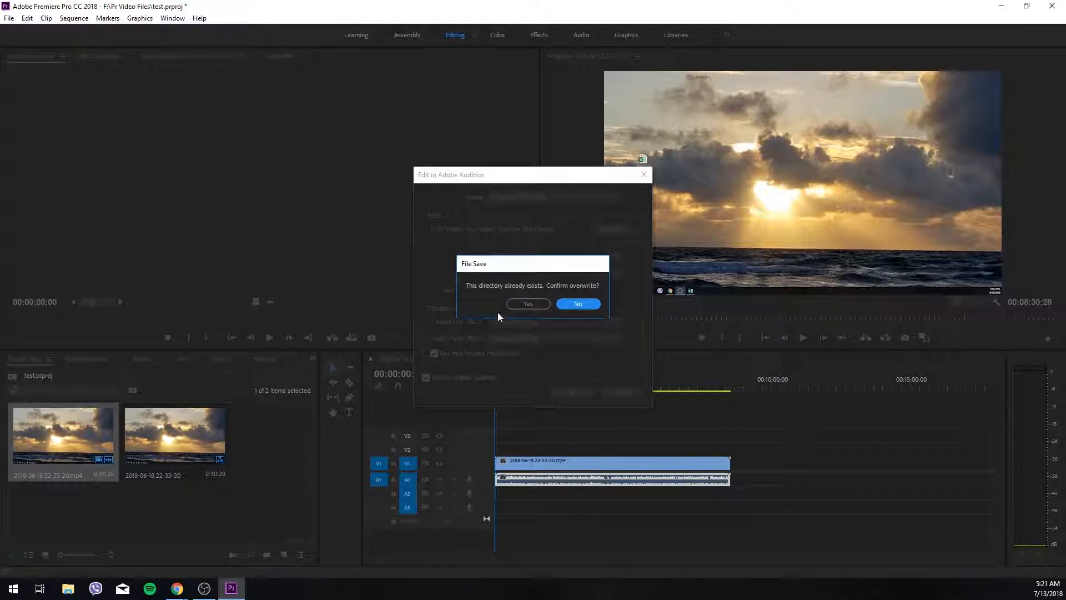
click(527, 305)
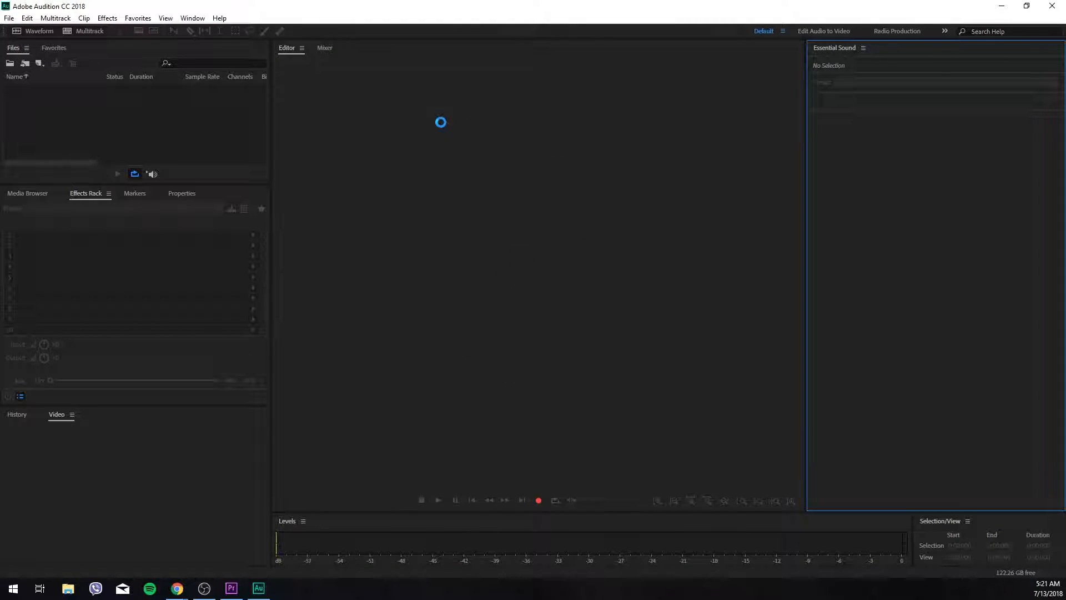
Make the Audio 1 track taller and assign the Dialogue audio type to its clip
drag(352, 194, 355, 305)
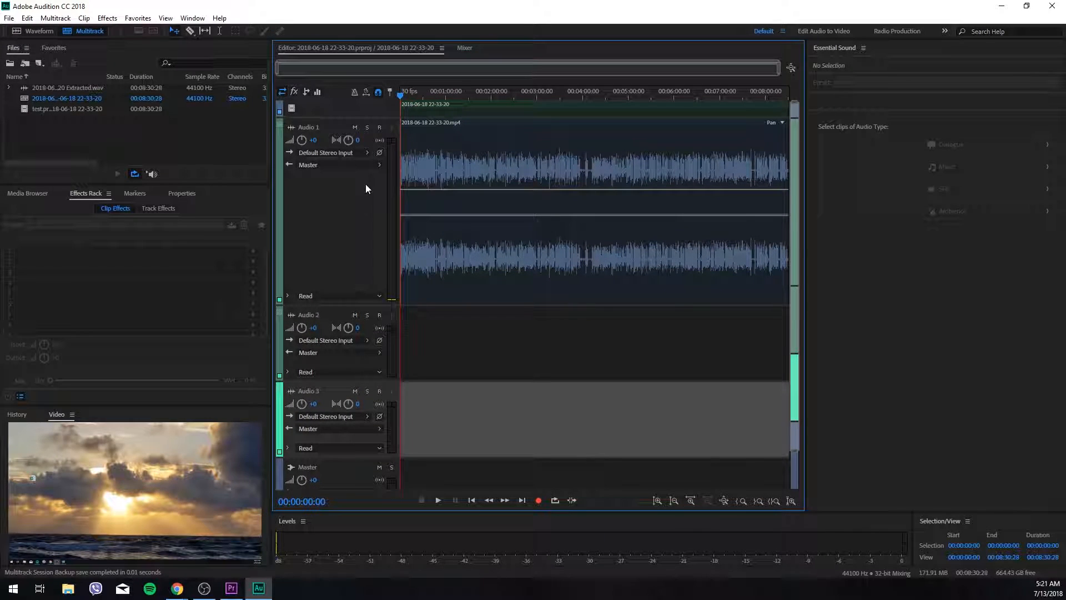
click(518, 349)
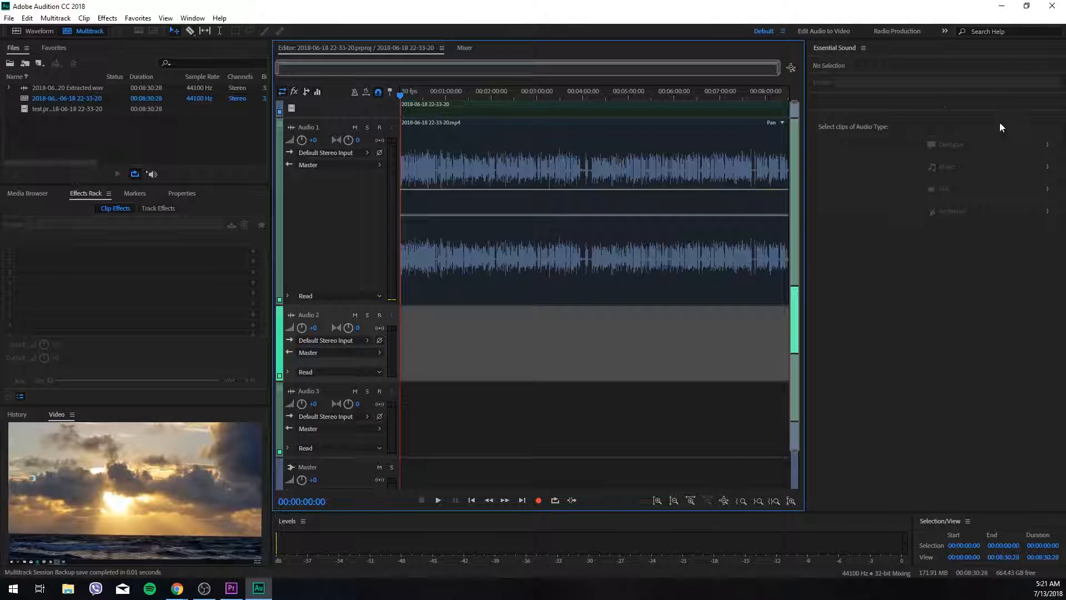
click(462, 177)
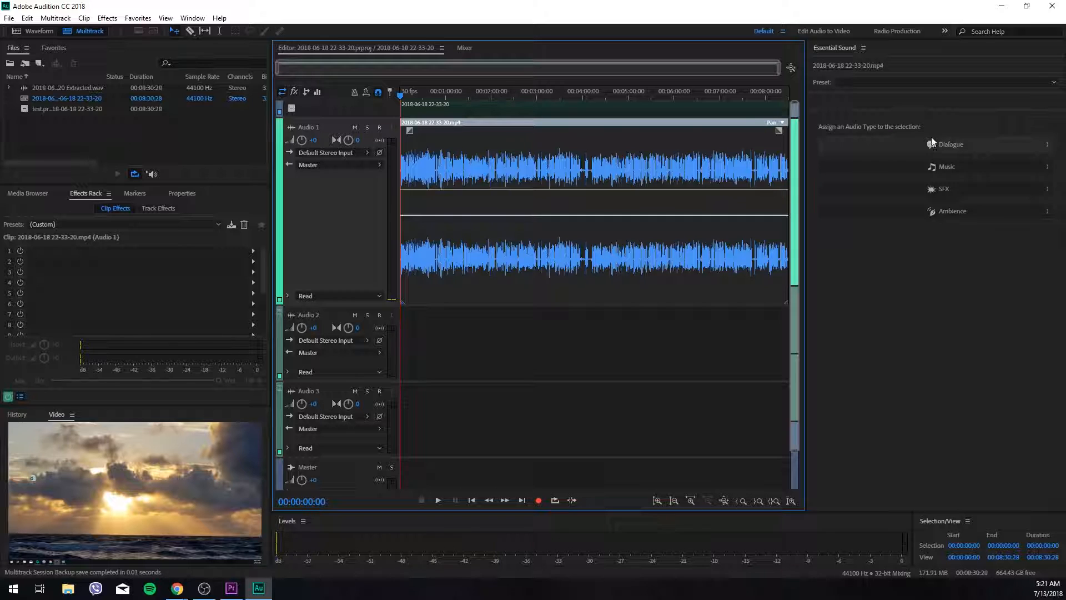
click(949, 148)
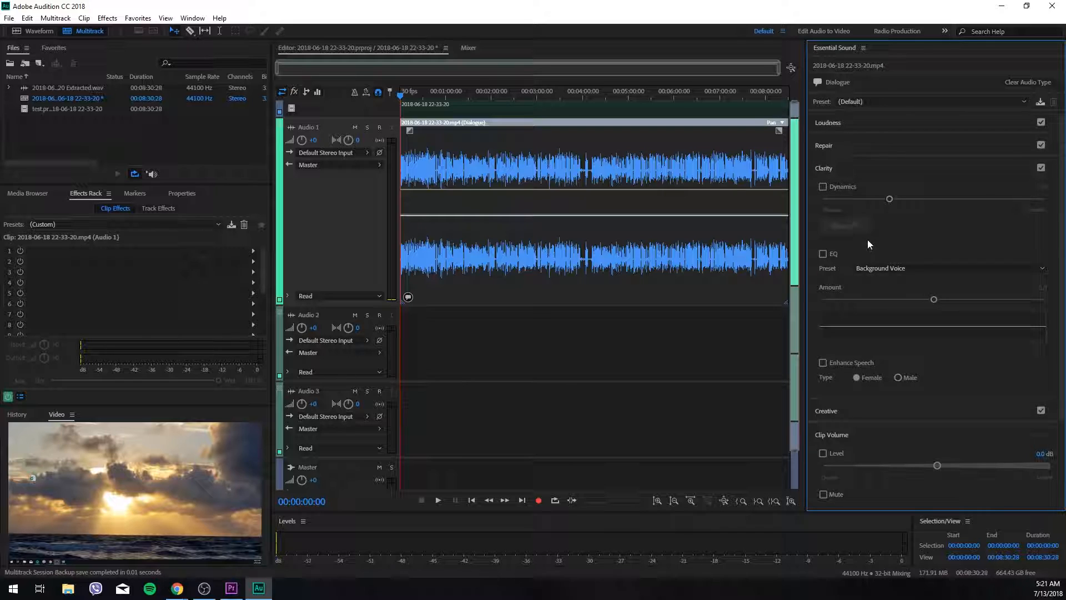
Look through the Loudness, Repair and Clarity settings available for the dialogue clip
click(836, 120)
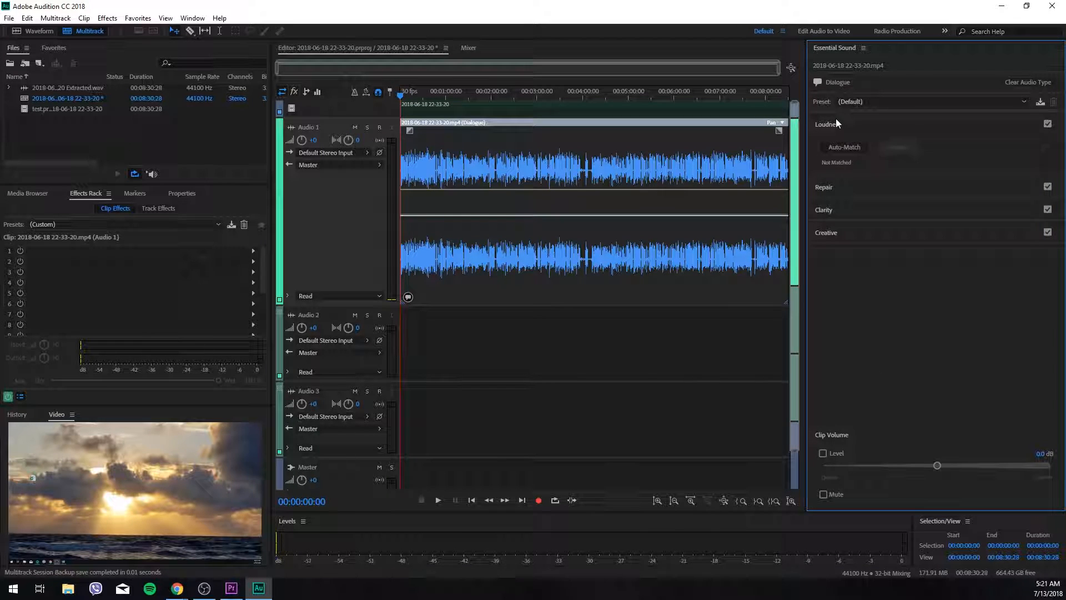
click(845, 187)
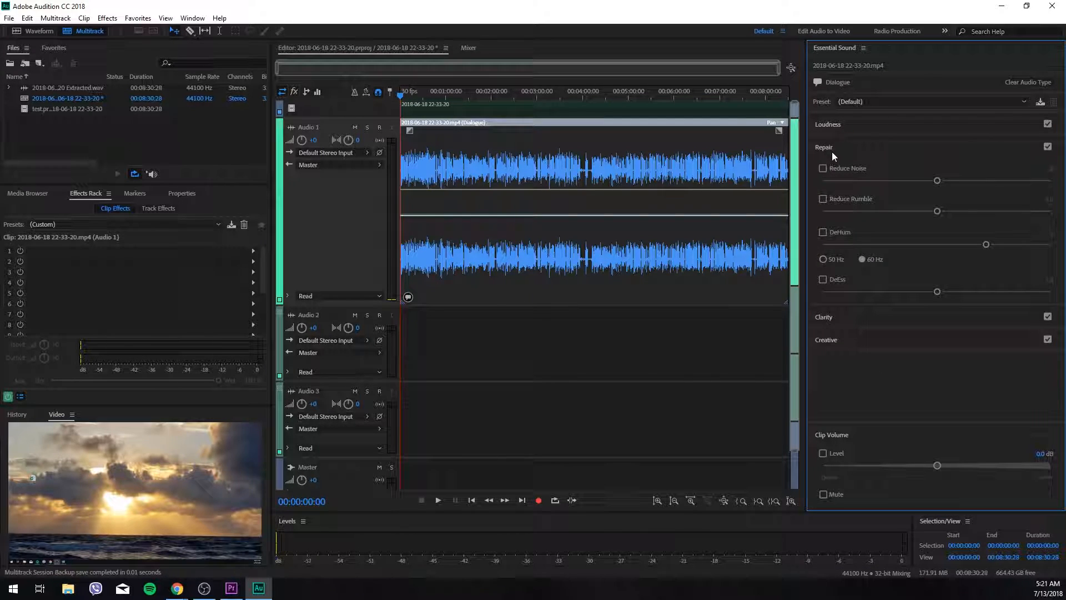
click(833, 124)
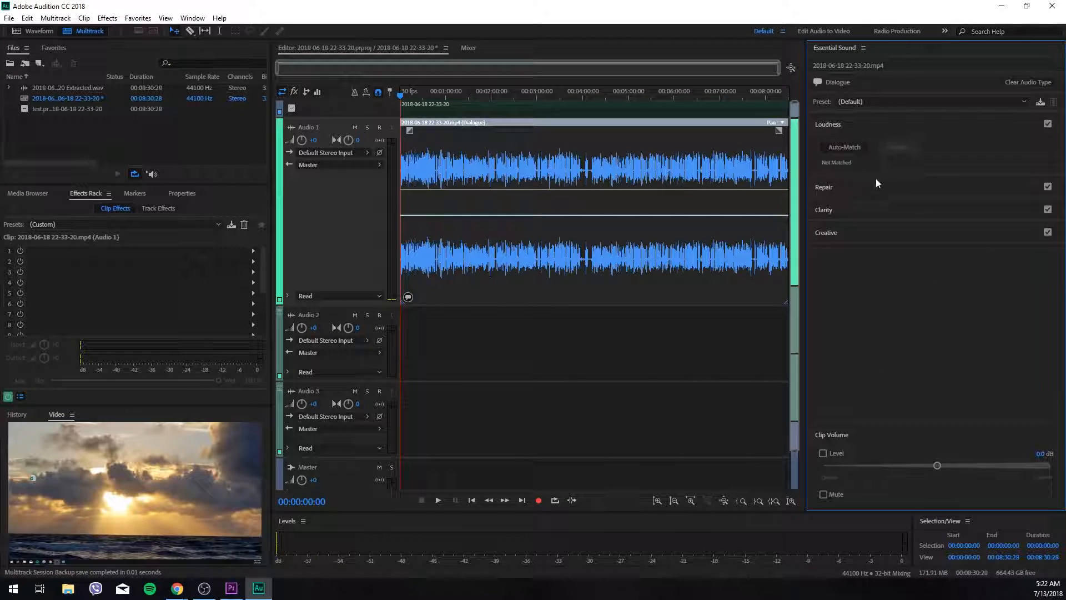
click(841, 188)
click(835, 316)
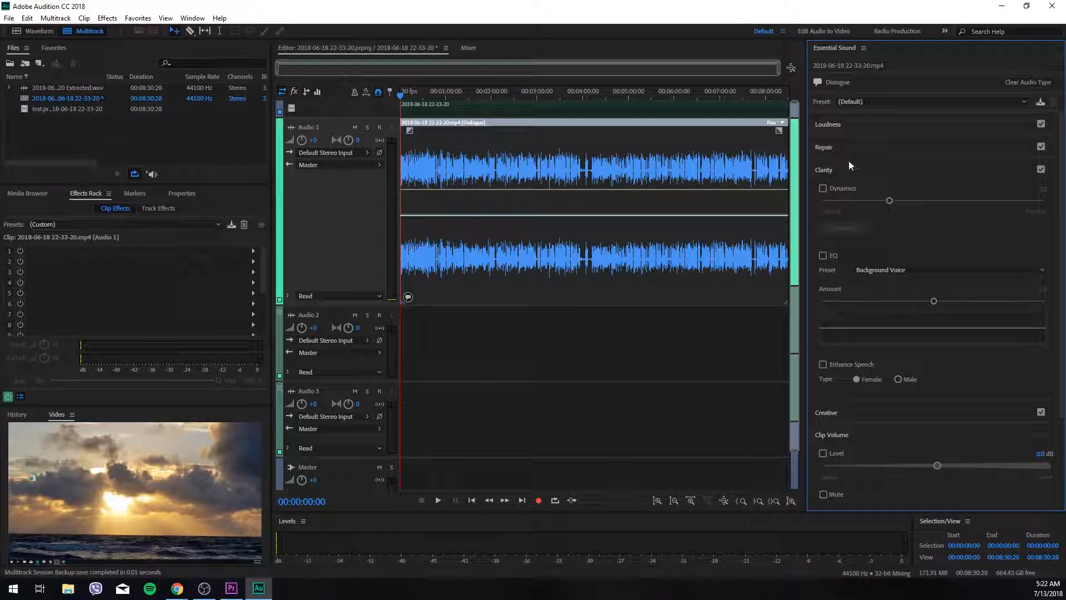
Enable Reduce Noise in the dialogue clip's Repair settings and set its amount to 3.5
click(828, 148)
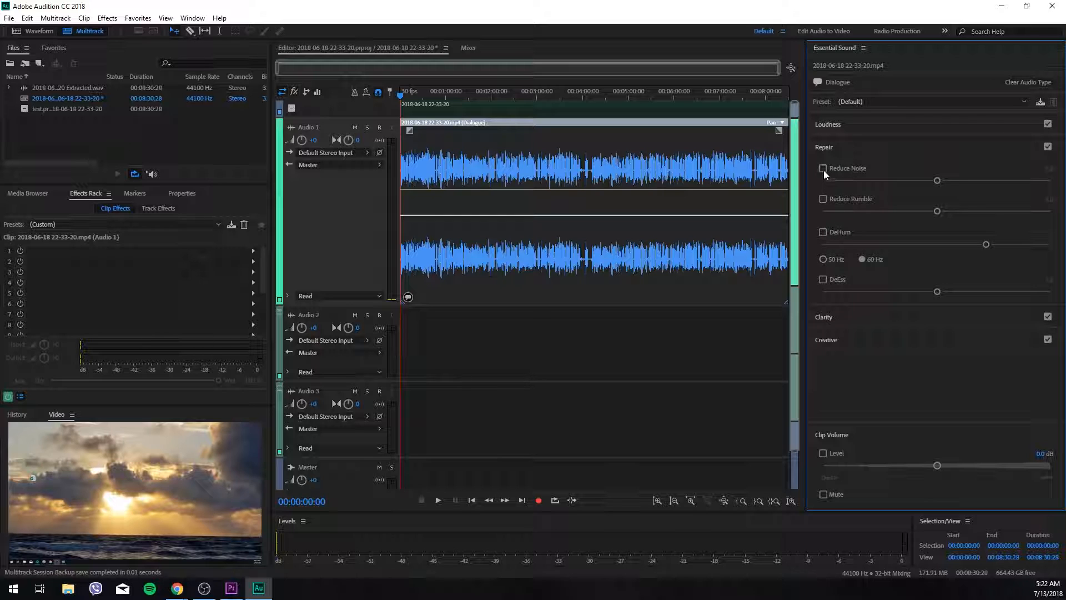
click(824, 169)
drag(937, 181, 900, 191)
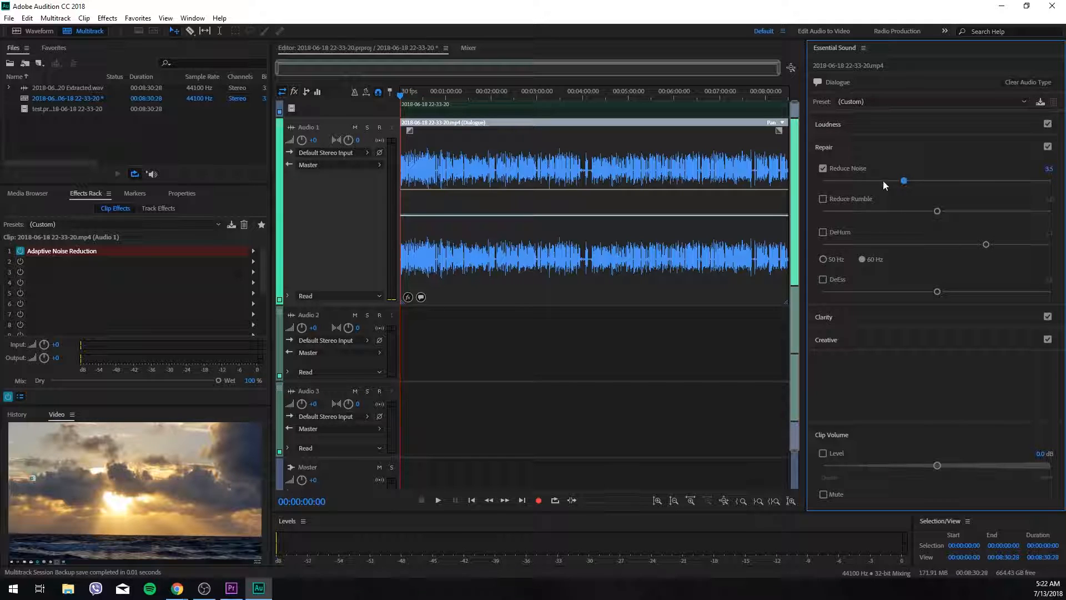
Enable Reduce Rumble and DeHum for the dialogue clip and set both amounts to 2.3
click(823, 200)
mouse_move(876, 211)
mouse_down()
mouse_move(892, 212)
mouse_move(866, 215)
mouse_move(874, 220)
mouse_up()
click(823, 233)
drag(986, 248, 869, 251)
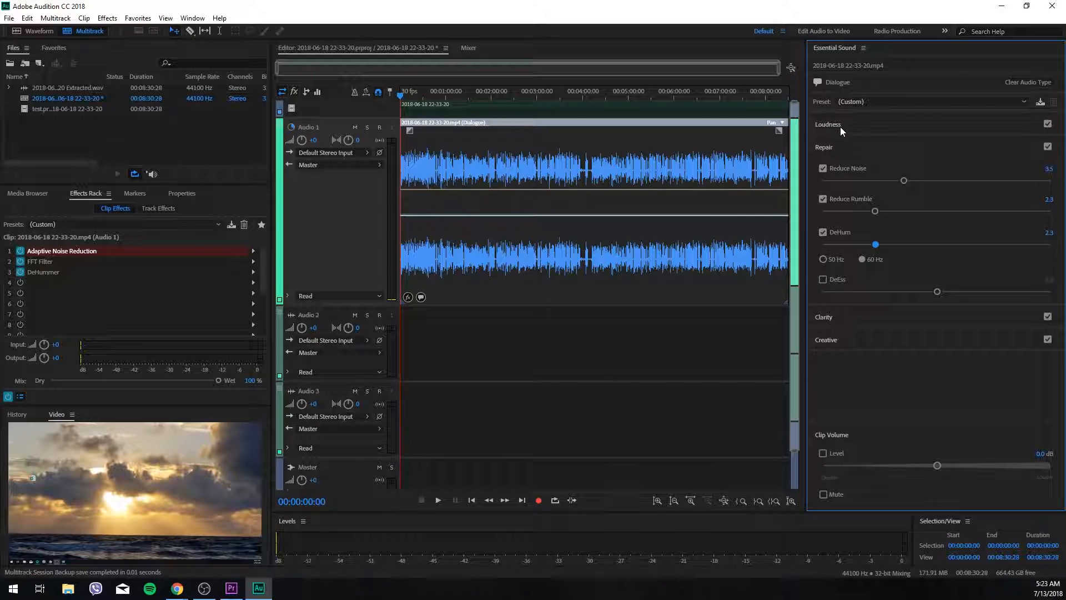
Try the Clarity EQ on the dialogue clip with the Intercom preset, choose Locked in the Trunk, and leave the EQ disabled
click(833, 318)
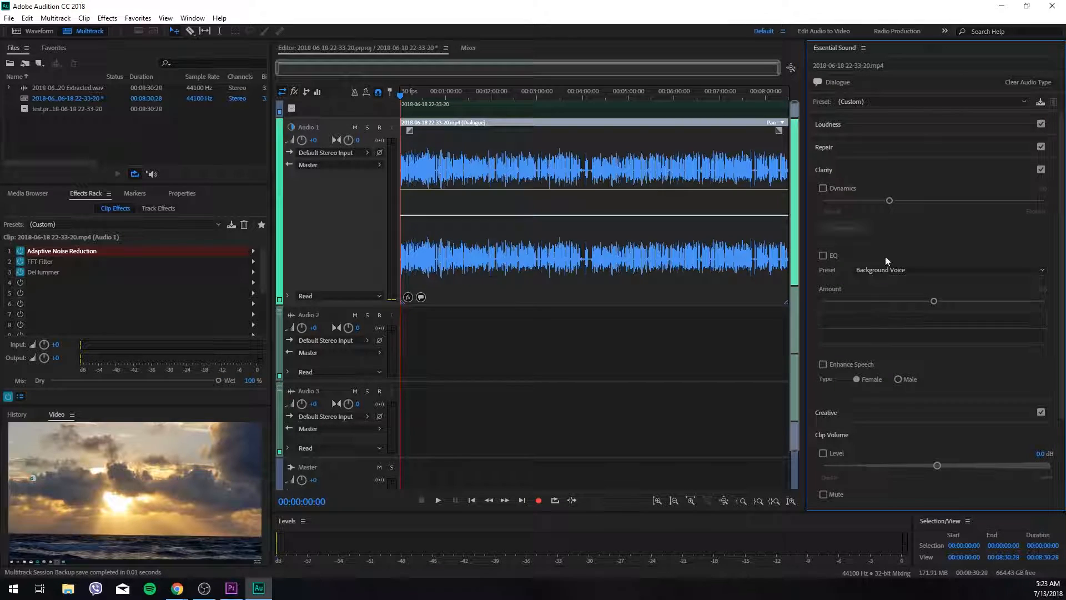
click(857, 256)
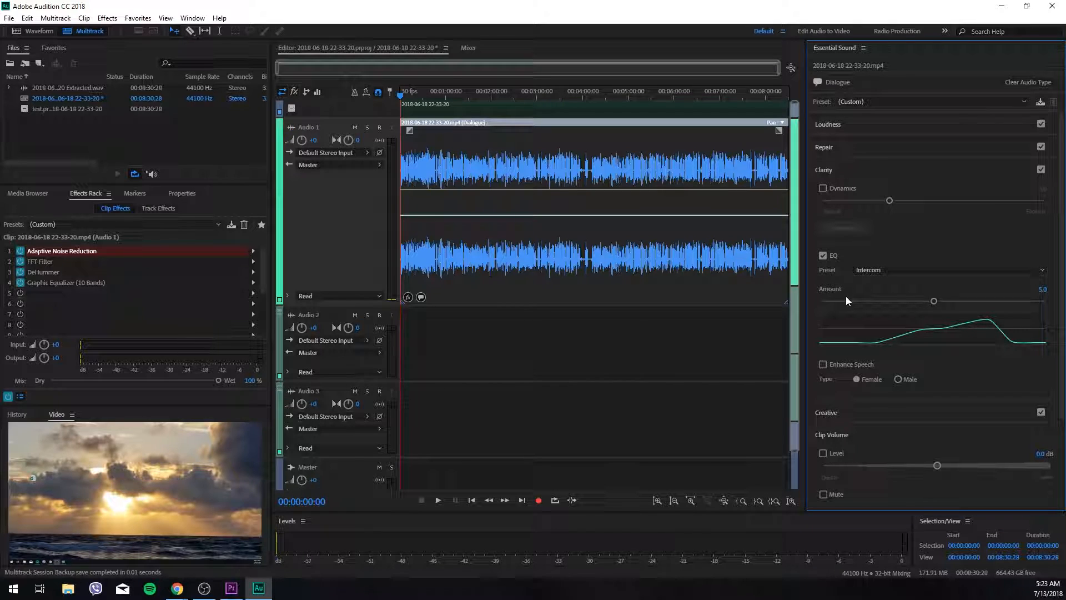
click(823, 256)
scroll(921, 269, down, 1)
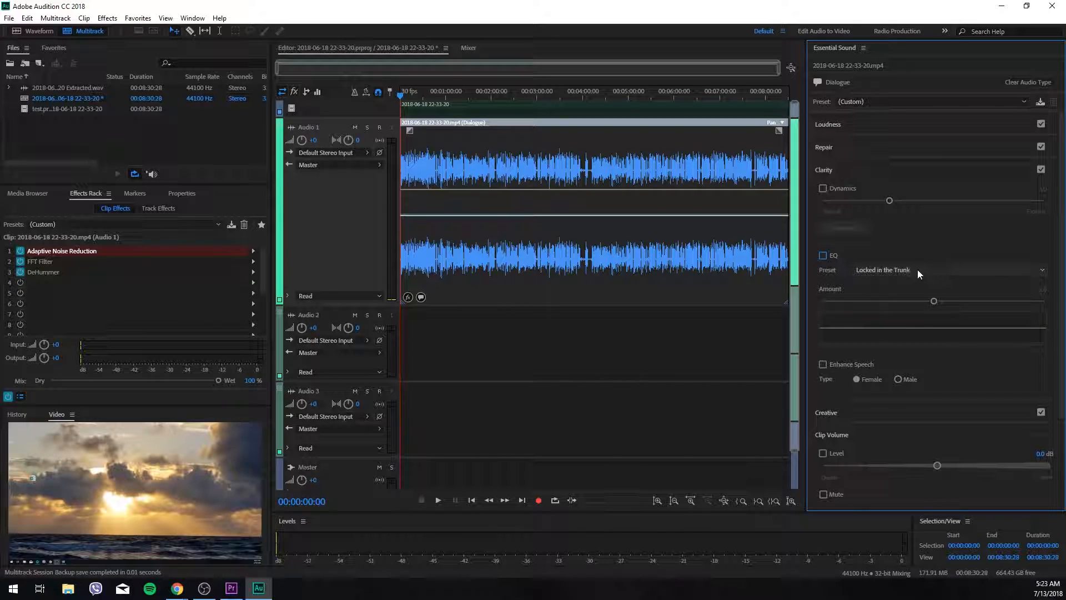
click(824, 256)
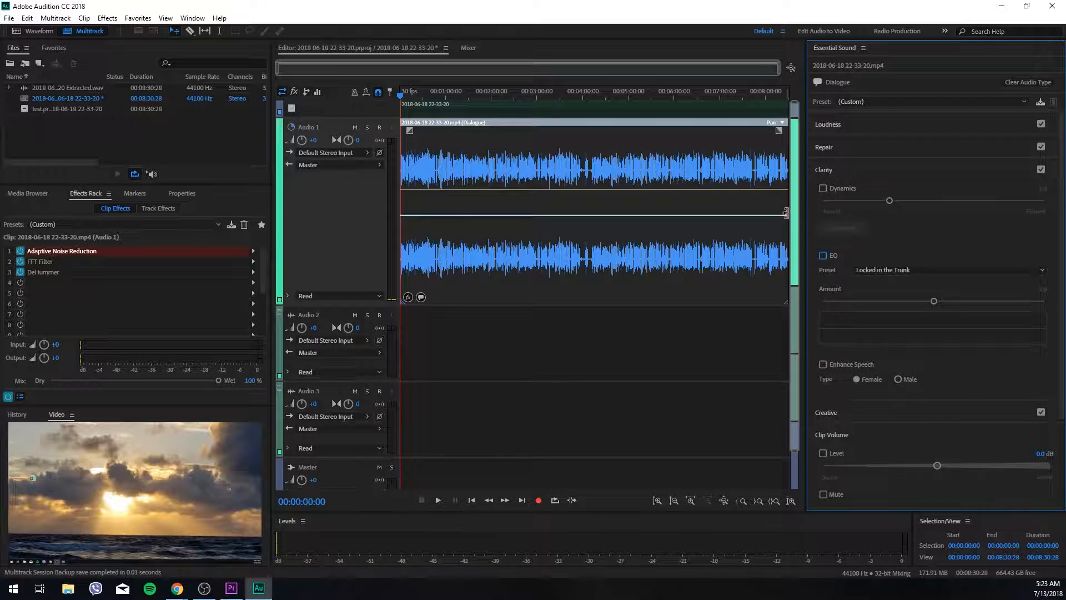
click(790, 144)
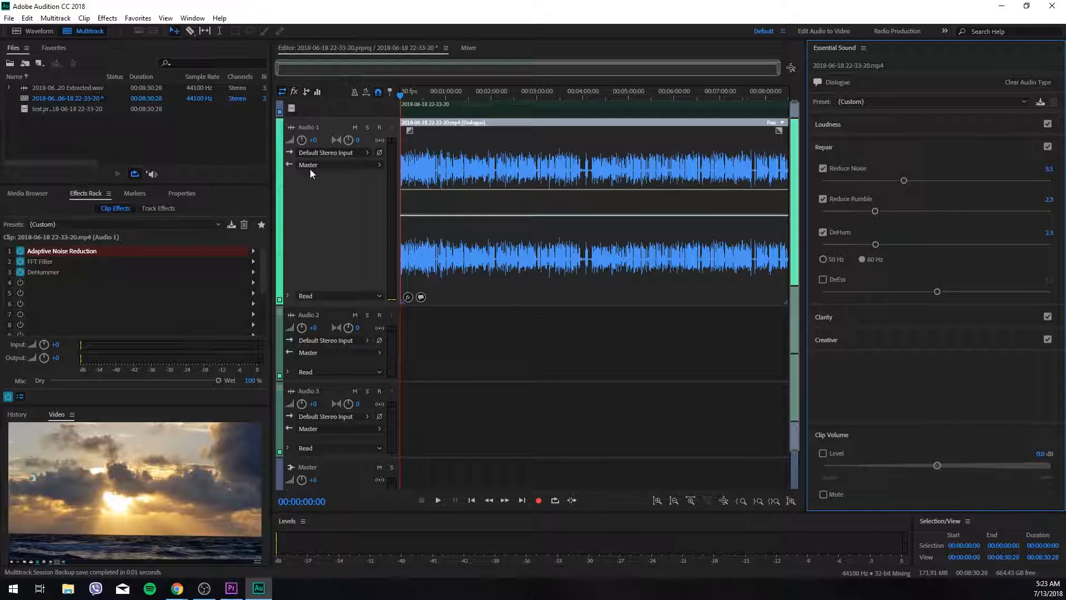
Play back the repaired dialogue from the beginning, and again from about 00:03:53 near the middle of the clip
click(439, 500)
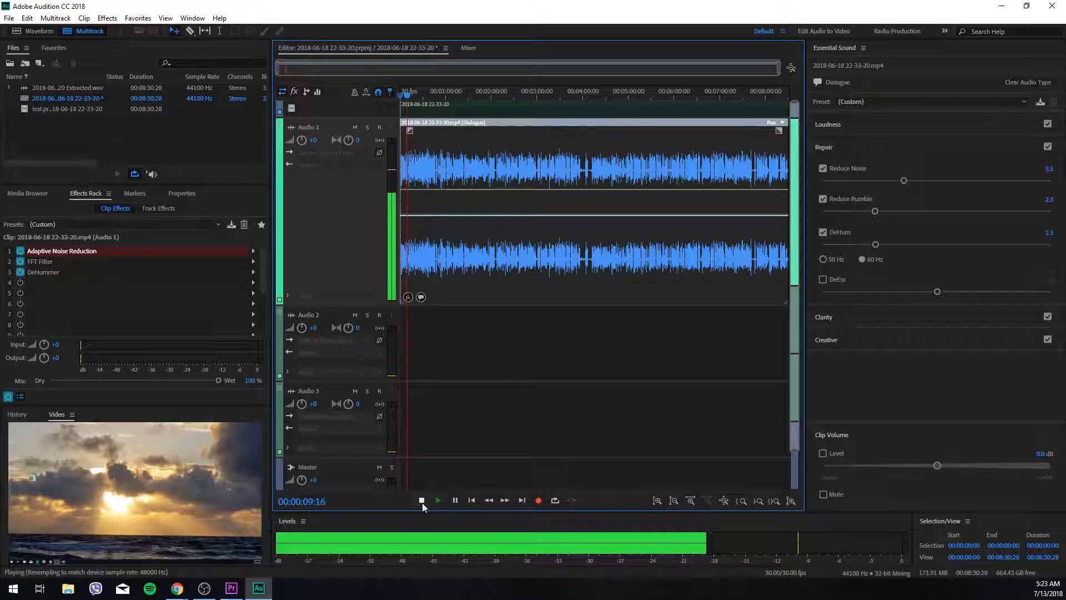
click(455, 501)
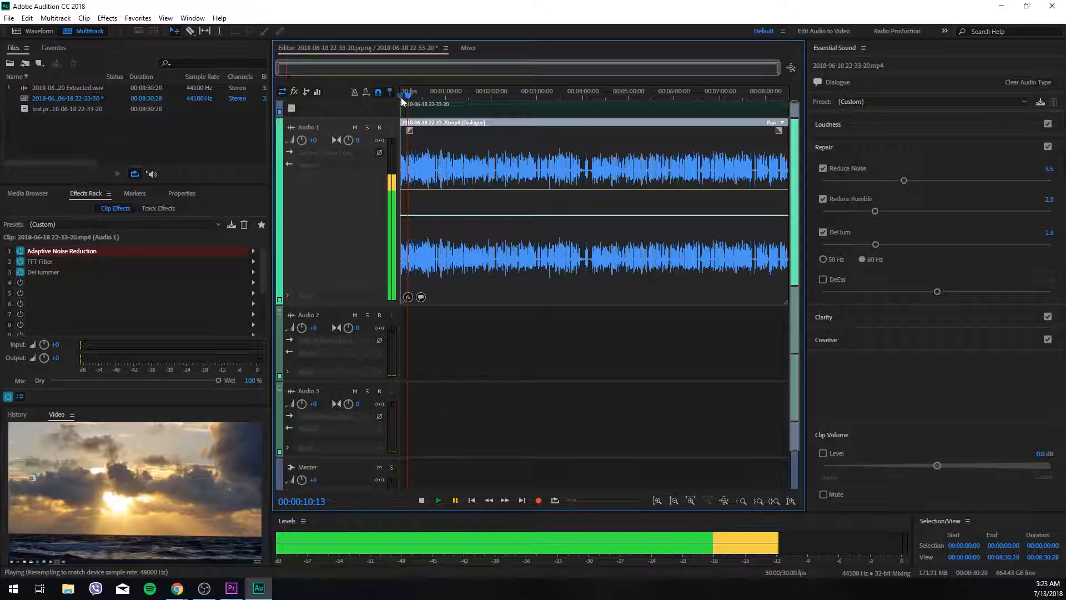
drag(408, 96, 578, 140)
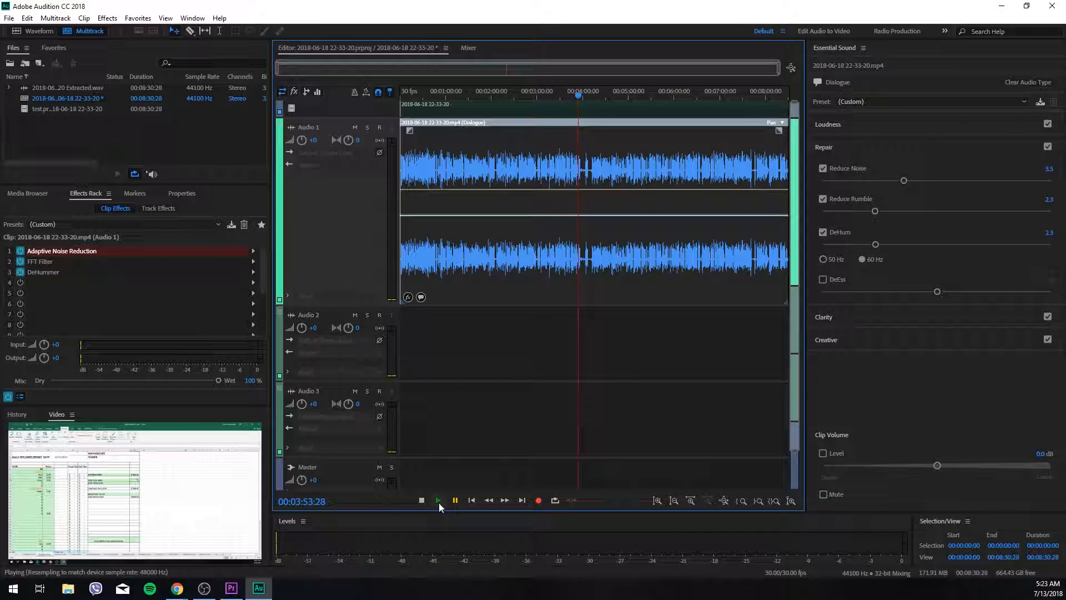
click(439, 500)
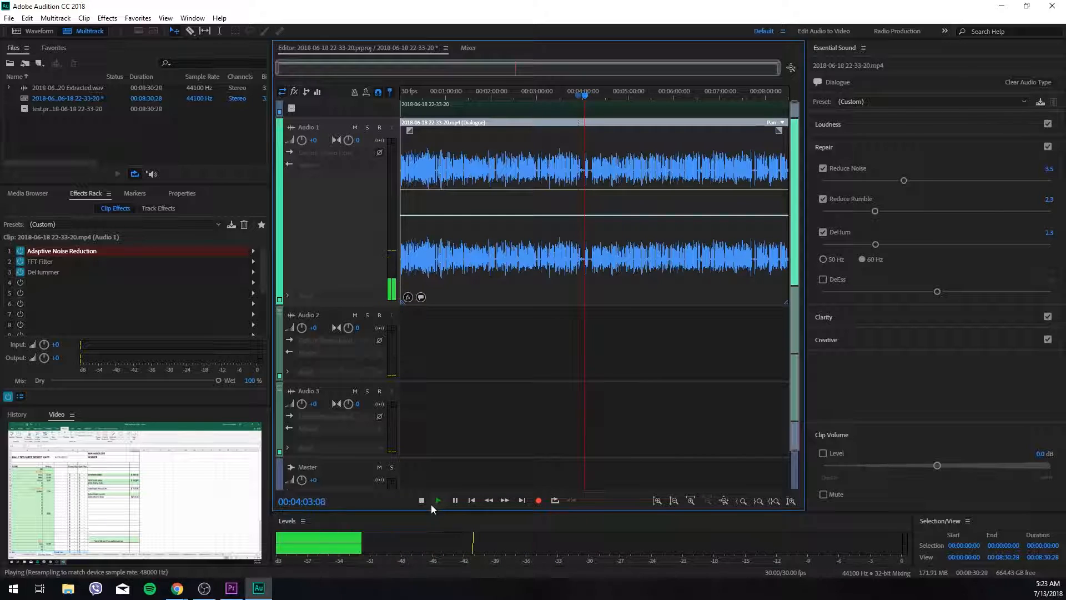
key(space)
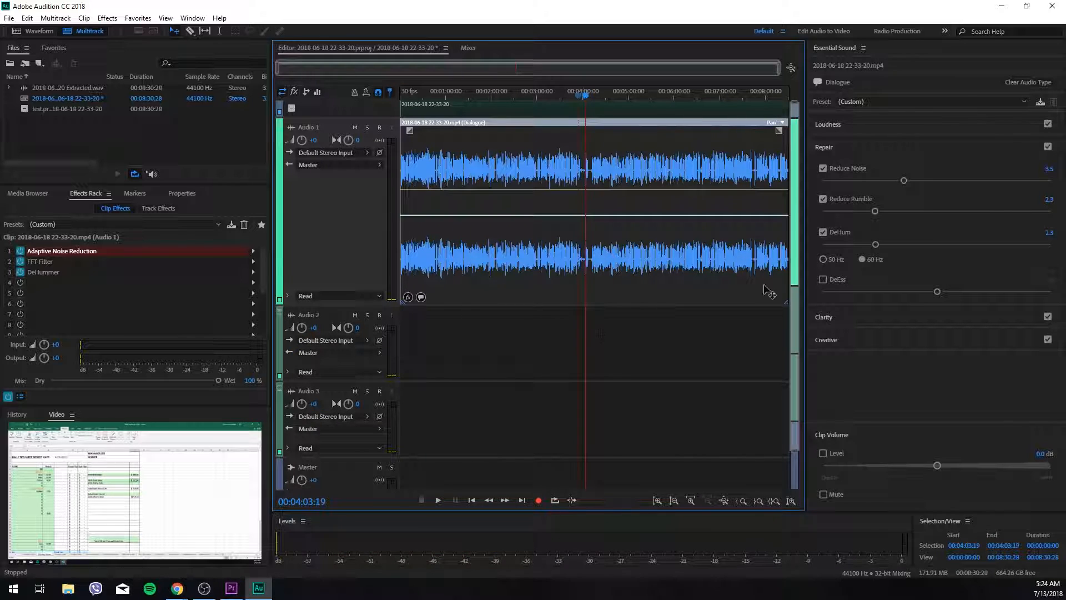
Raise the dialogue clip's DeHum and Reduce Rumble amounts to 2.5 and its Reduce Noise amount to 3.8
drag(874, 244, 881, 216)
click(907, 181)
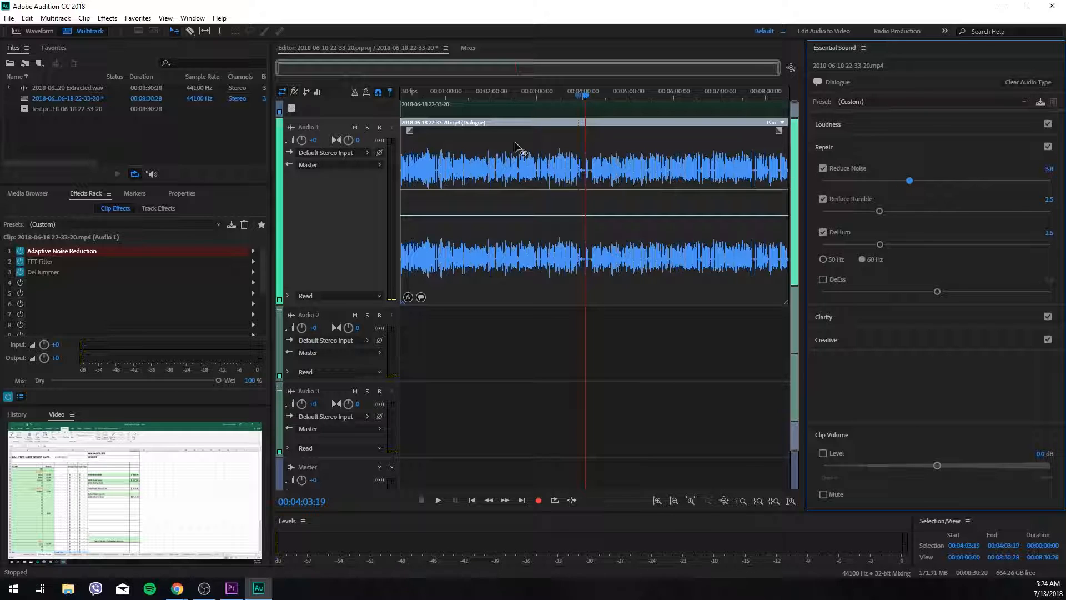
click(512, 362)
click(482, 191)
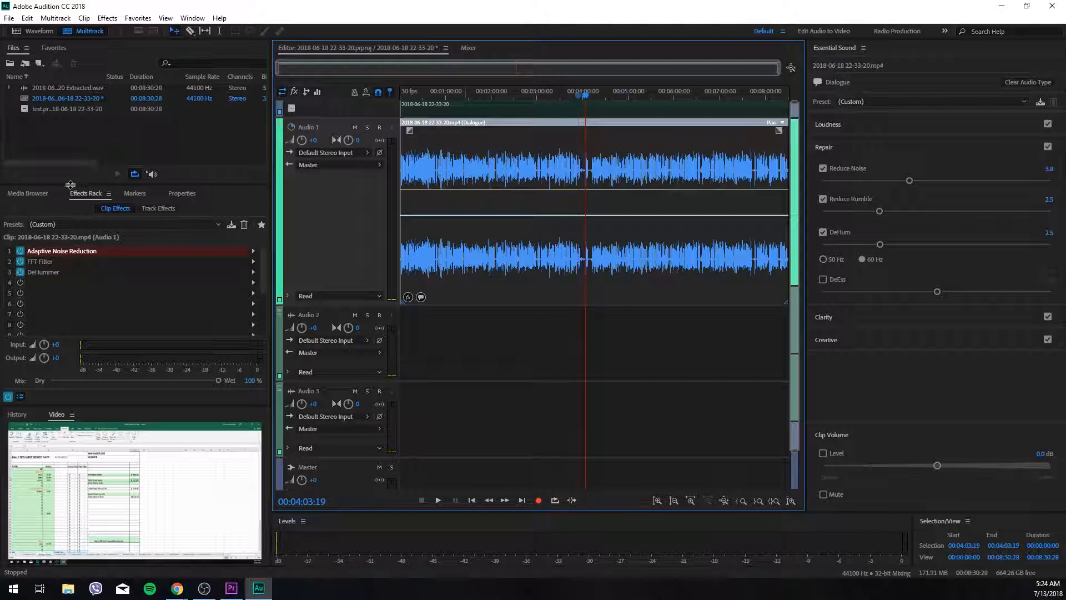
Export the multitrack session to Adobe Premiere Pro under the file name ht, with each track as a stem
click(14, 21)
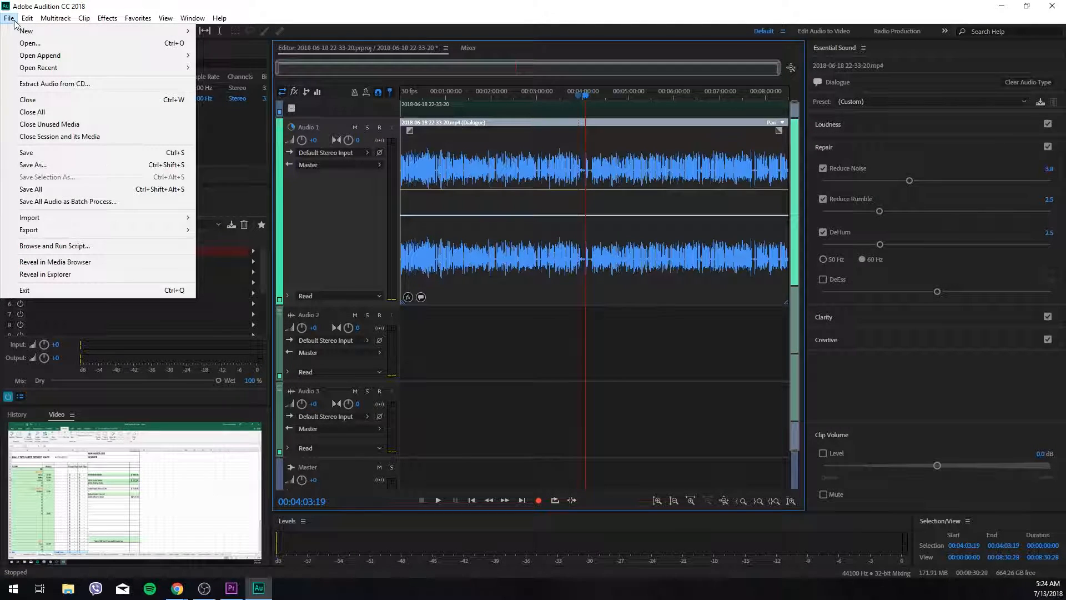
mouse_move(97, 231)
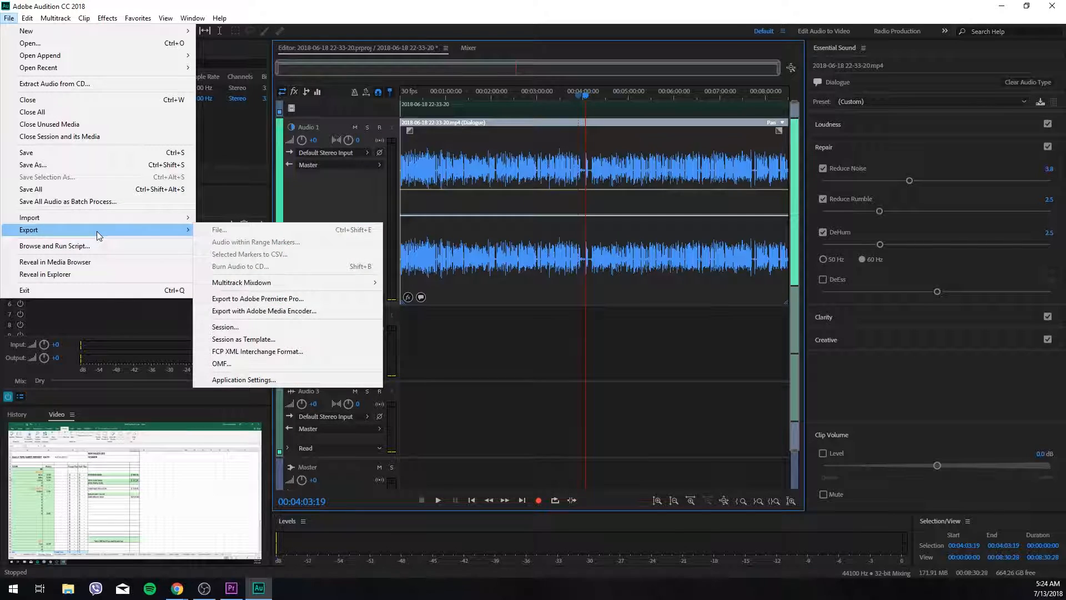
click(277, 302)
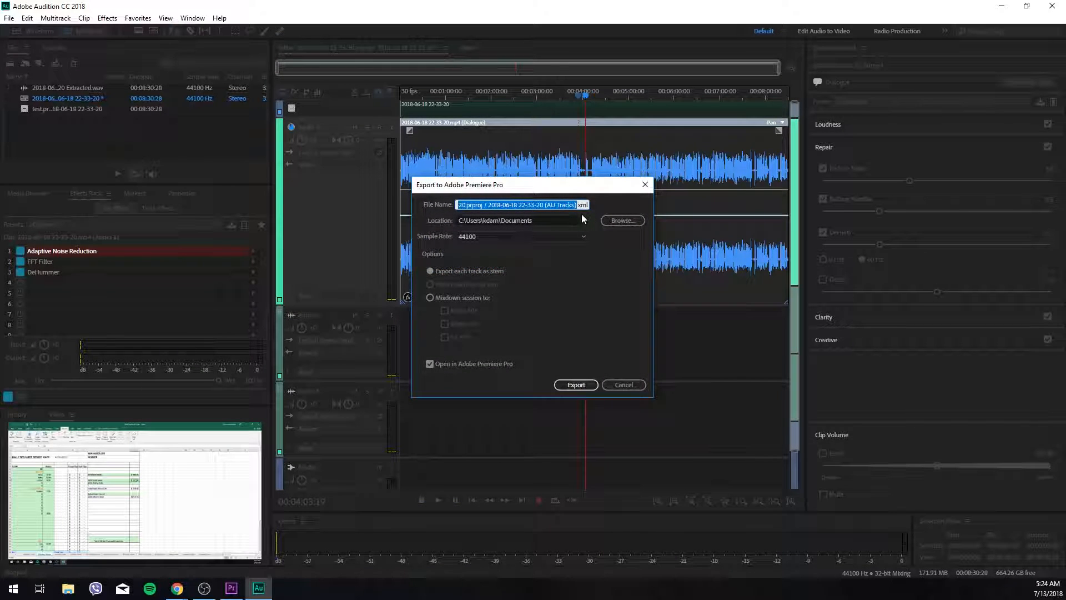
text(ht)
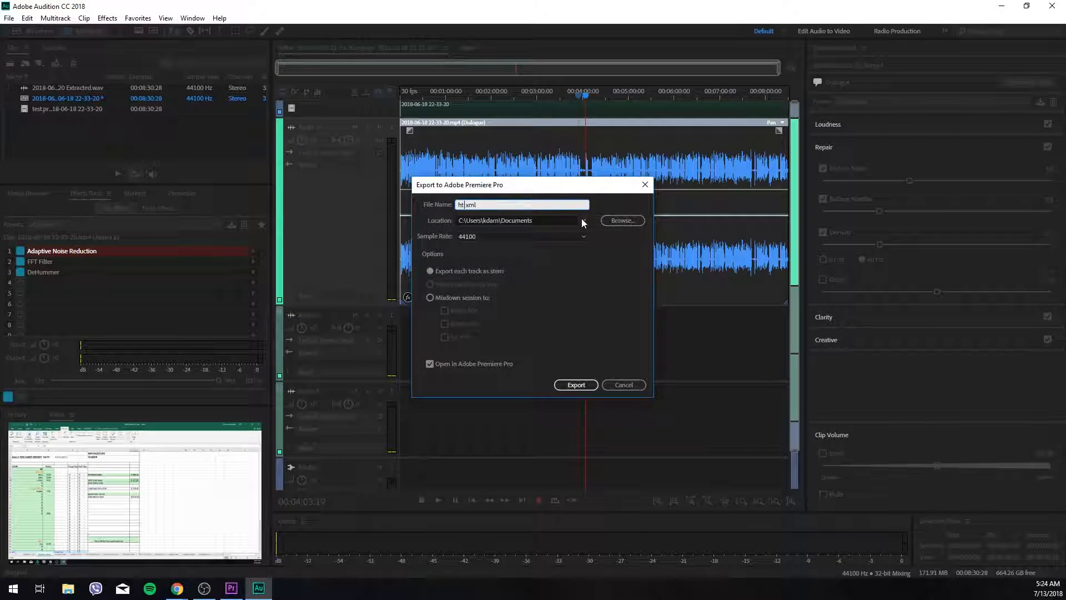
click(585, 385)
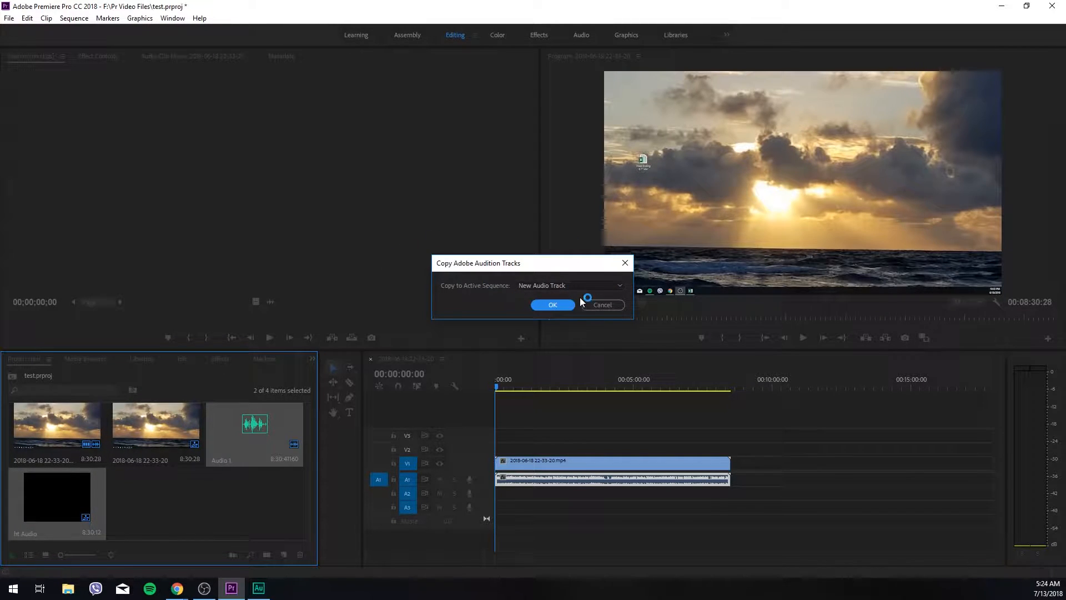
Copy the exported Audition track into the active Premiere Pro sequence on the Audio 1 track
click(584, 293)
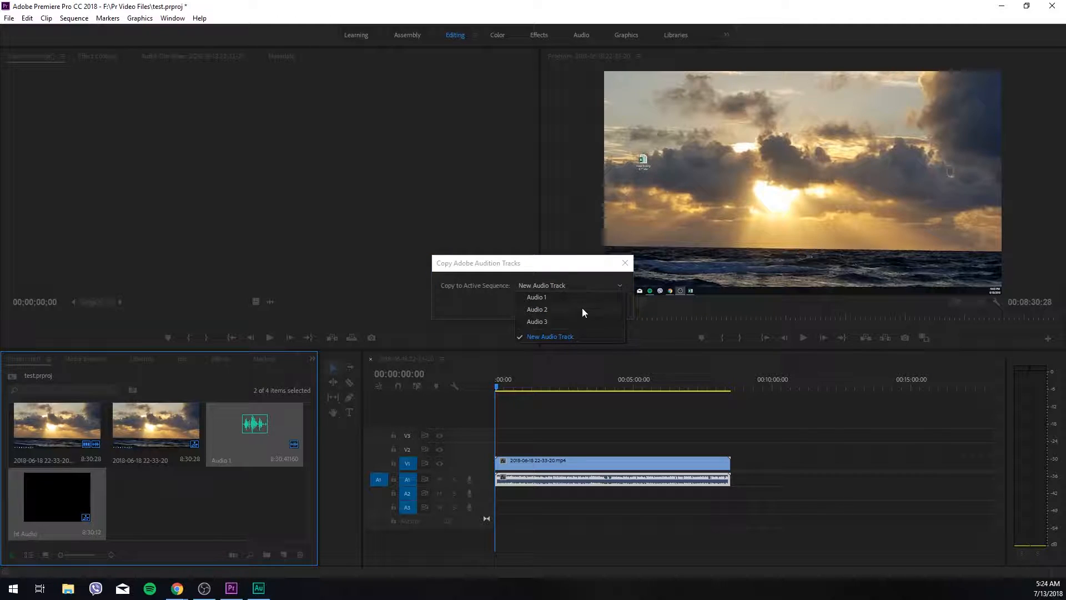
click(582, 298)
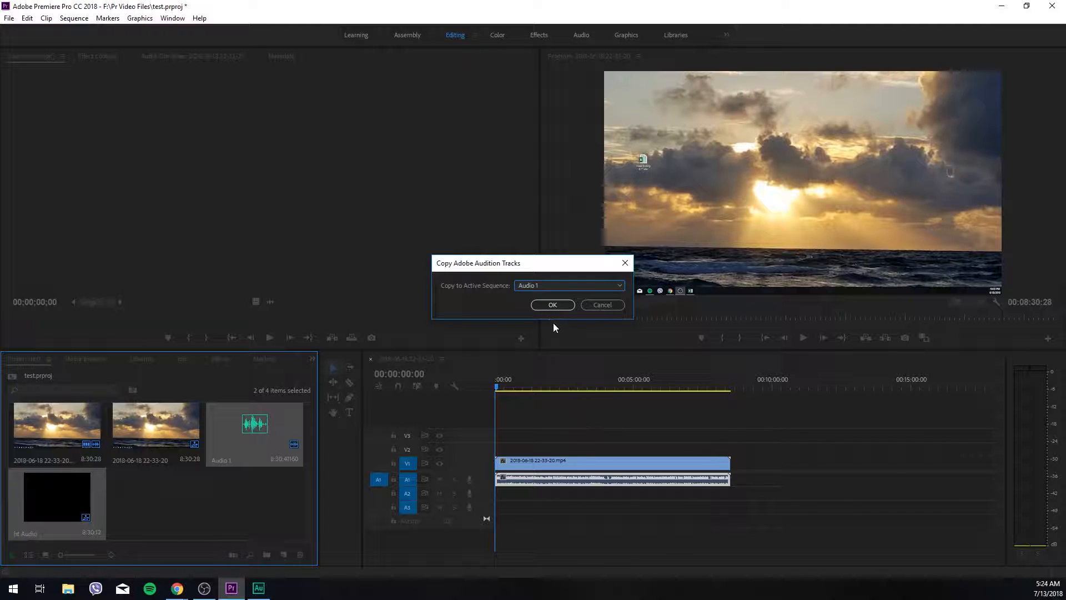
click(561, 286)
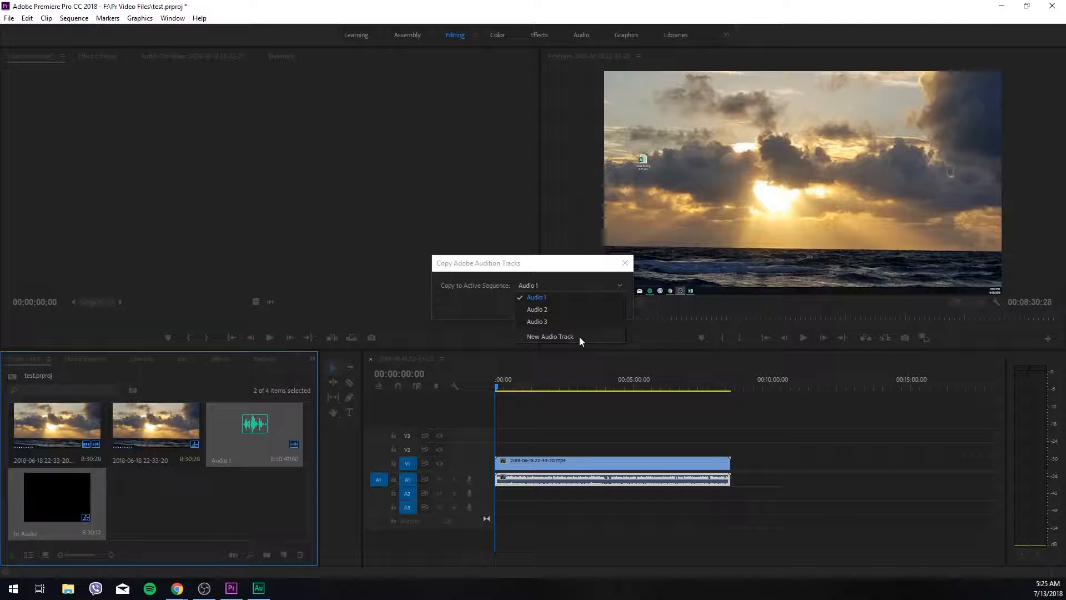
click(478, 306)
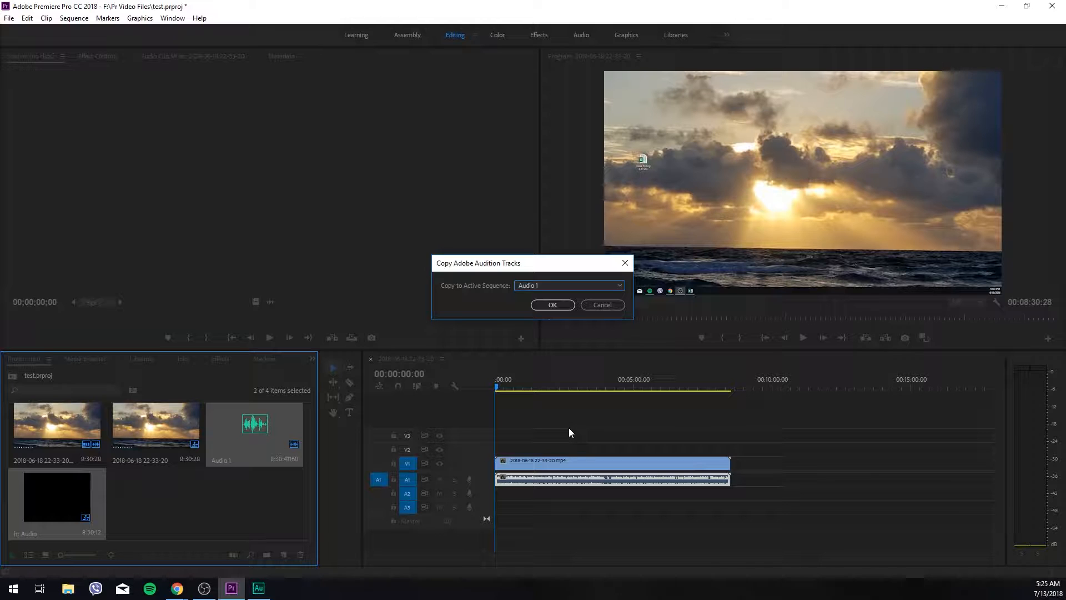
click(553, 304)
click(723, 513)
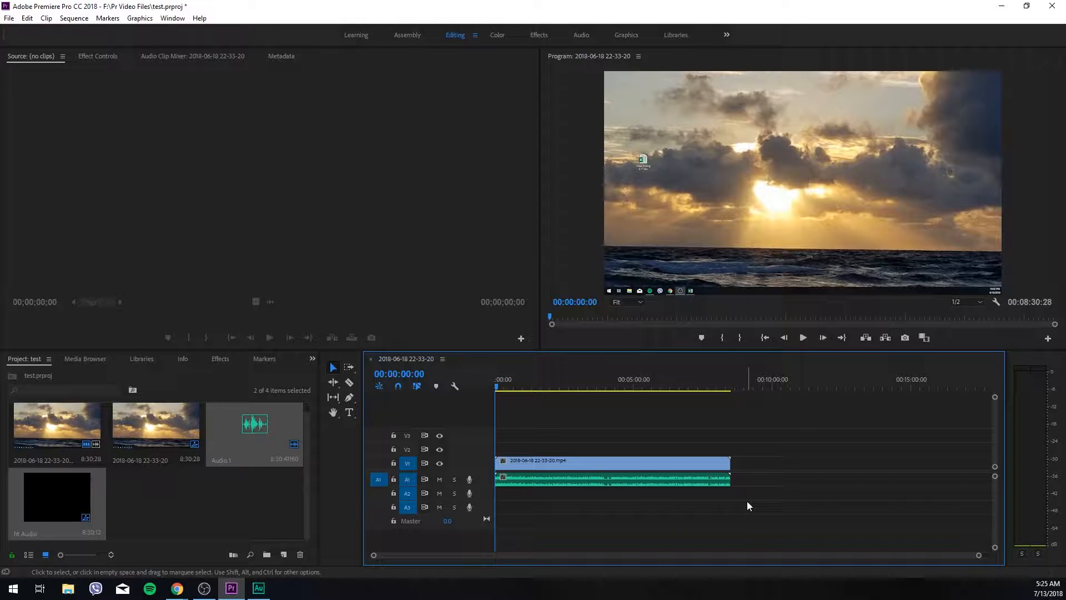
Link the video clip on V1 with the cleaned audio clip on A1 in the sequence
drag(800, 517, 534, 440)
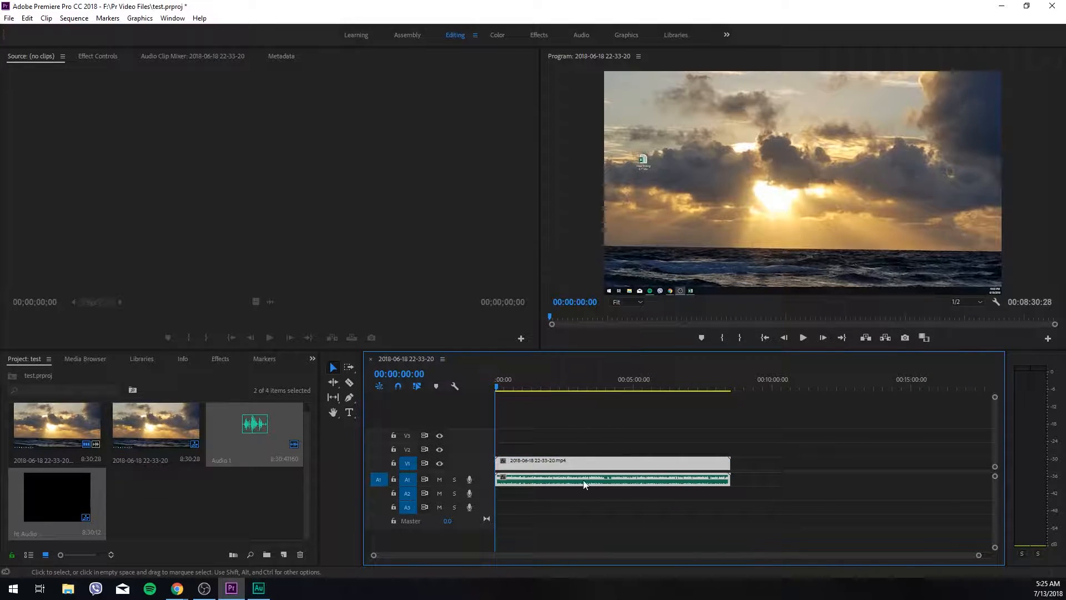
click(792, 519)
drag(792, 519, 507, 436)
right_click(581, 462)
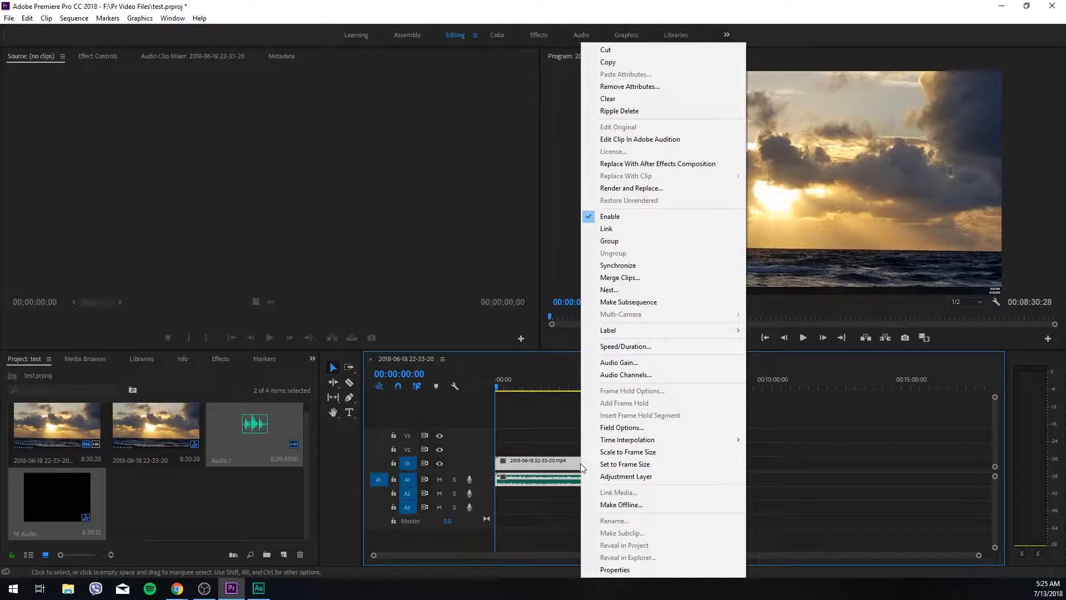
click(621, 229)
click(741, 507)
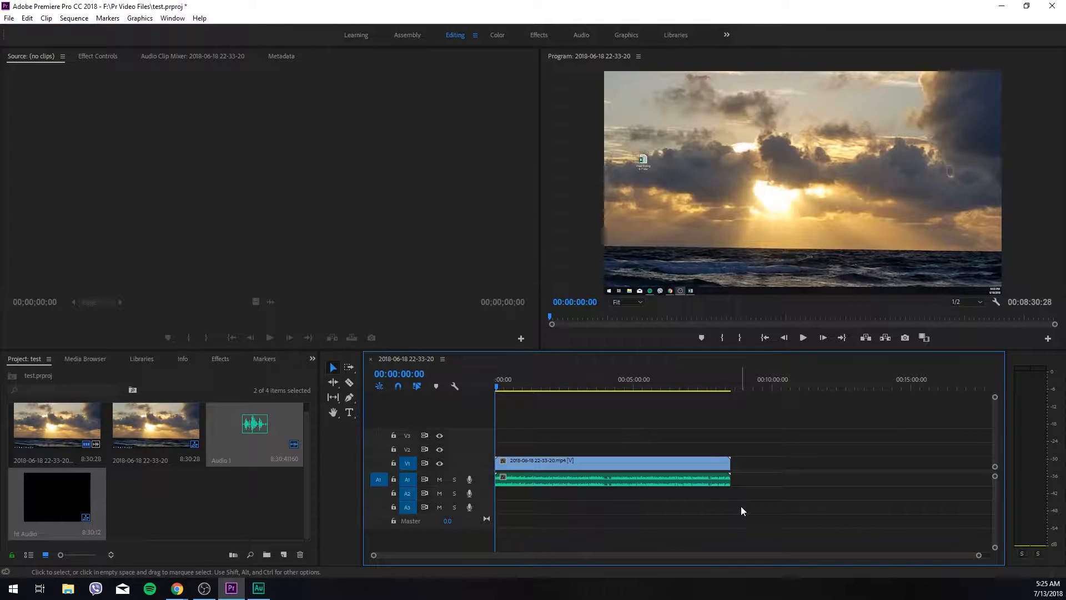